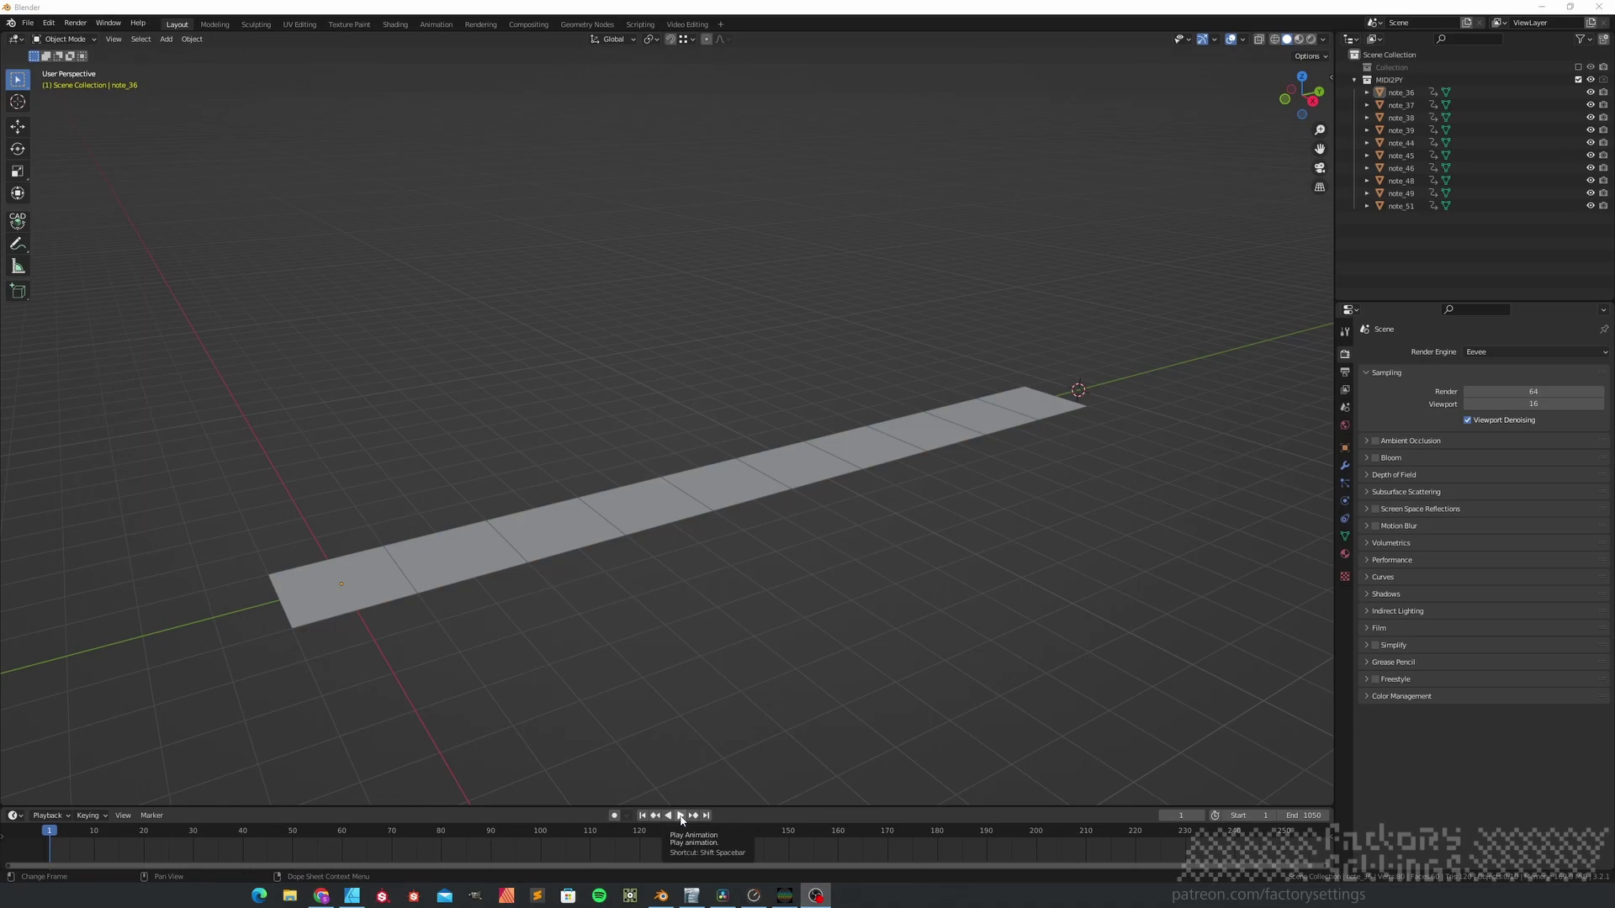
Play the animation of the note cubes to preview the result, and stop the playback.
{"action": "left_click", "coordinate": [682, 816]}
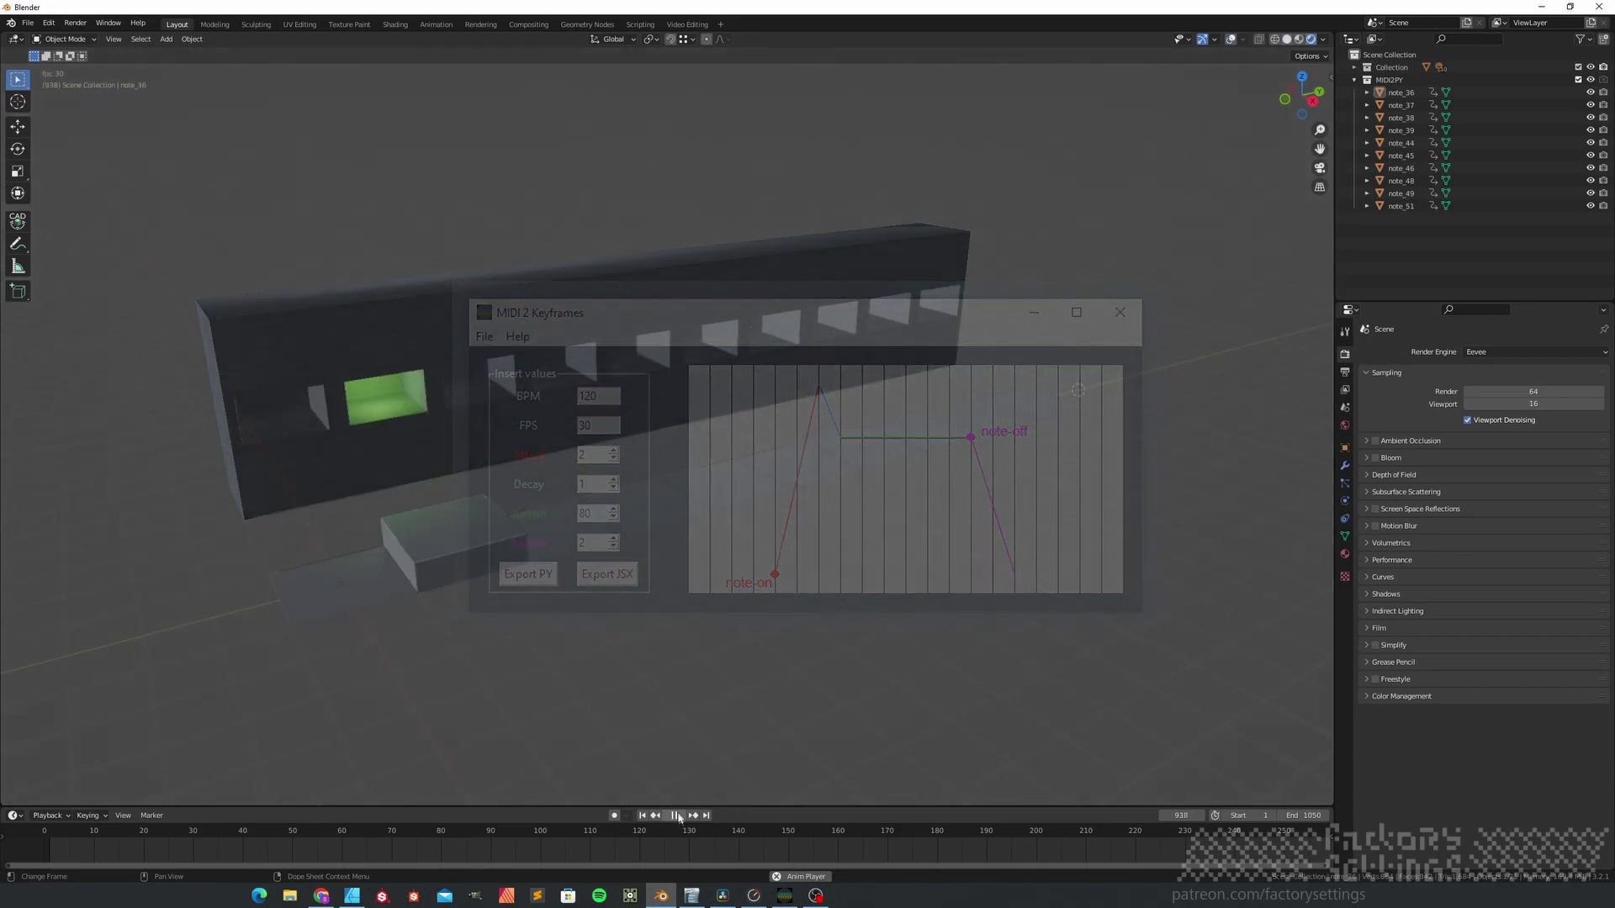
{"action": "key", "text": "Escape"}
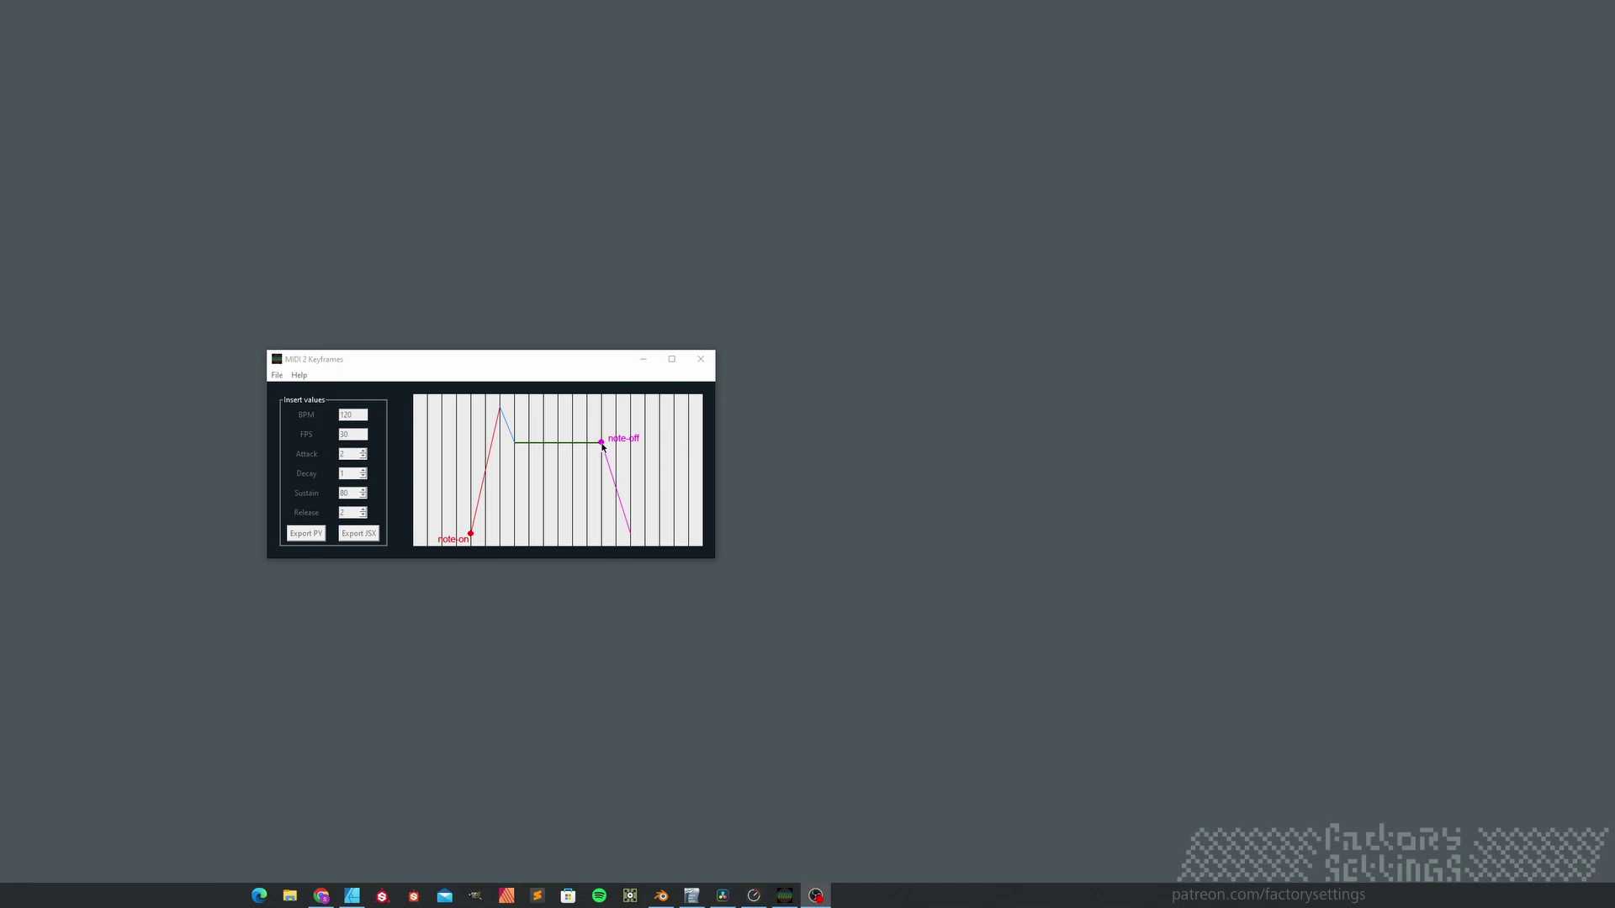
Load the MIDI file AEmidi_tutorial.mid into MIDI 2 Keyframes.
{"action": "left_click", "coordinate": [275, 376]}
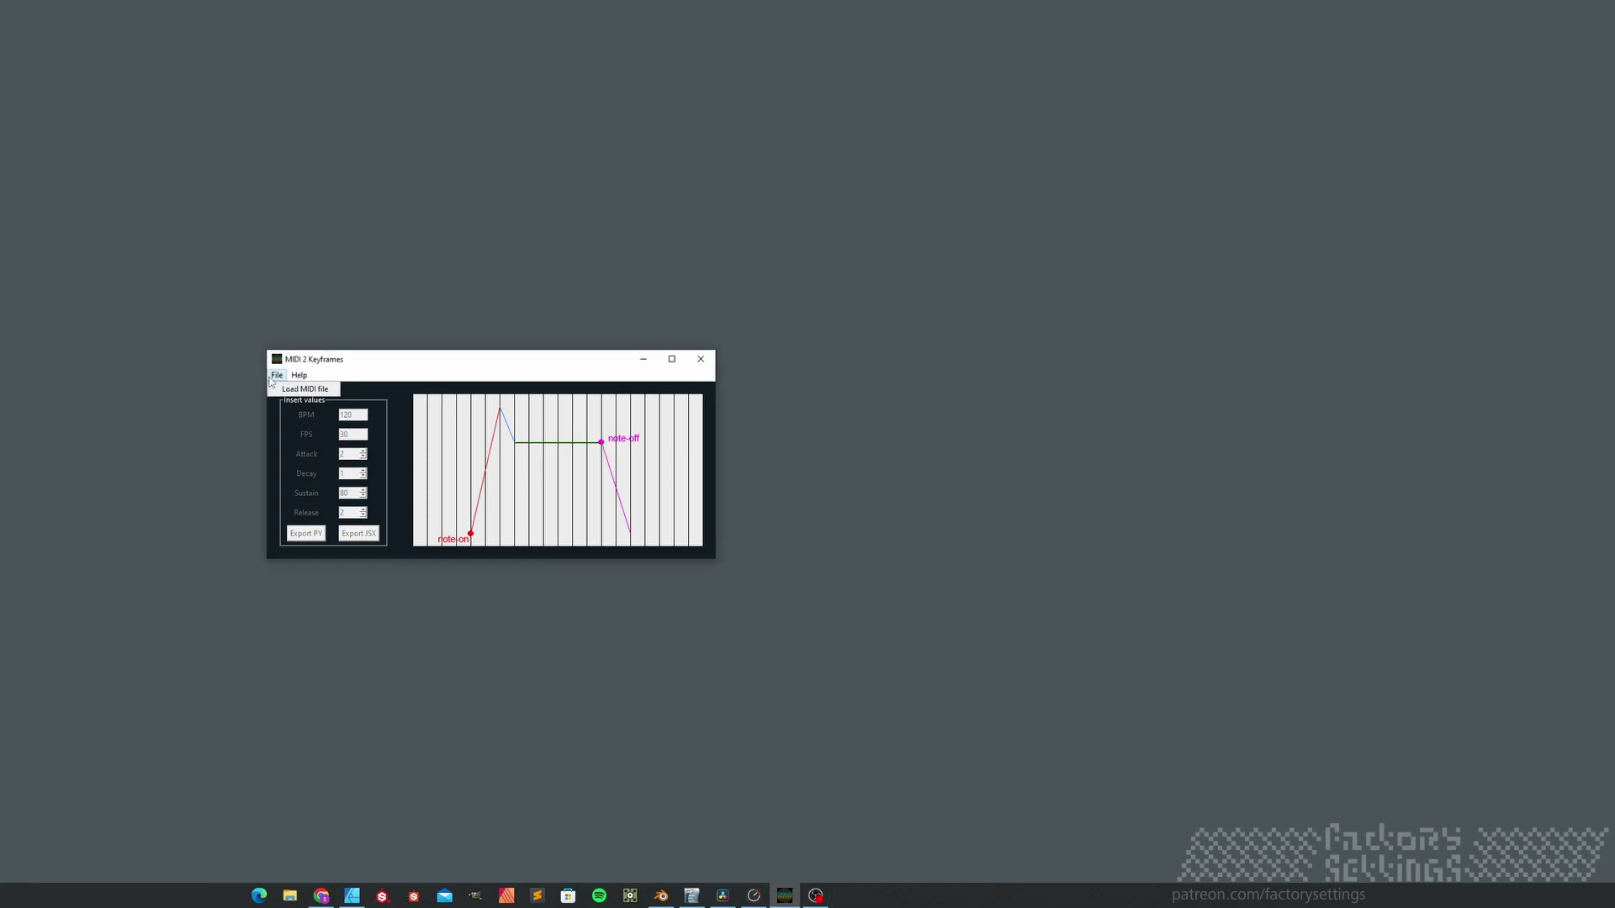
{"action": "left_click", "coordinate": [298, 390]}
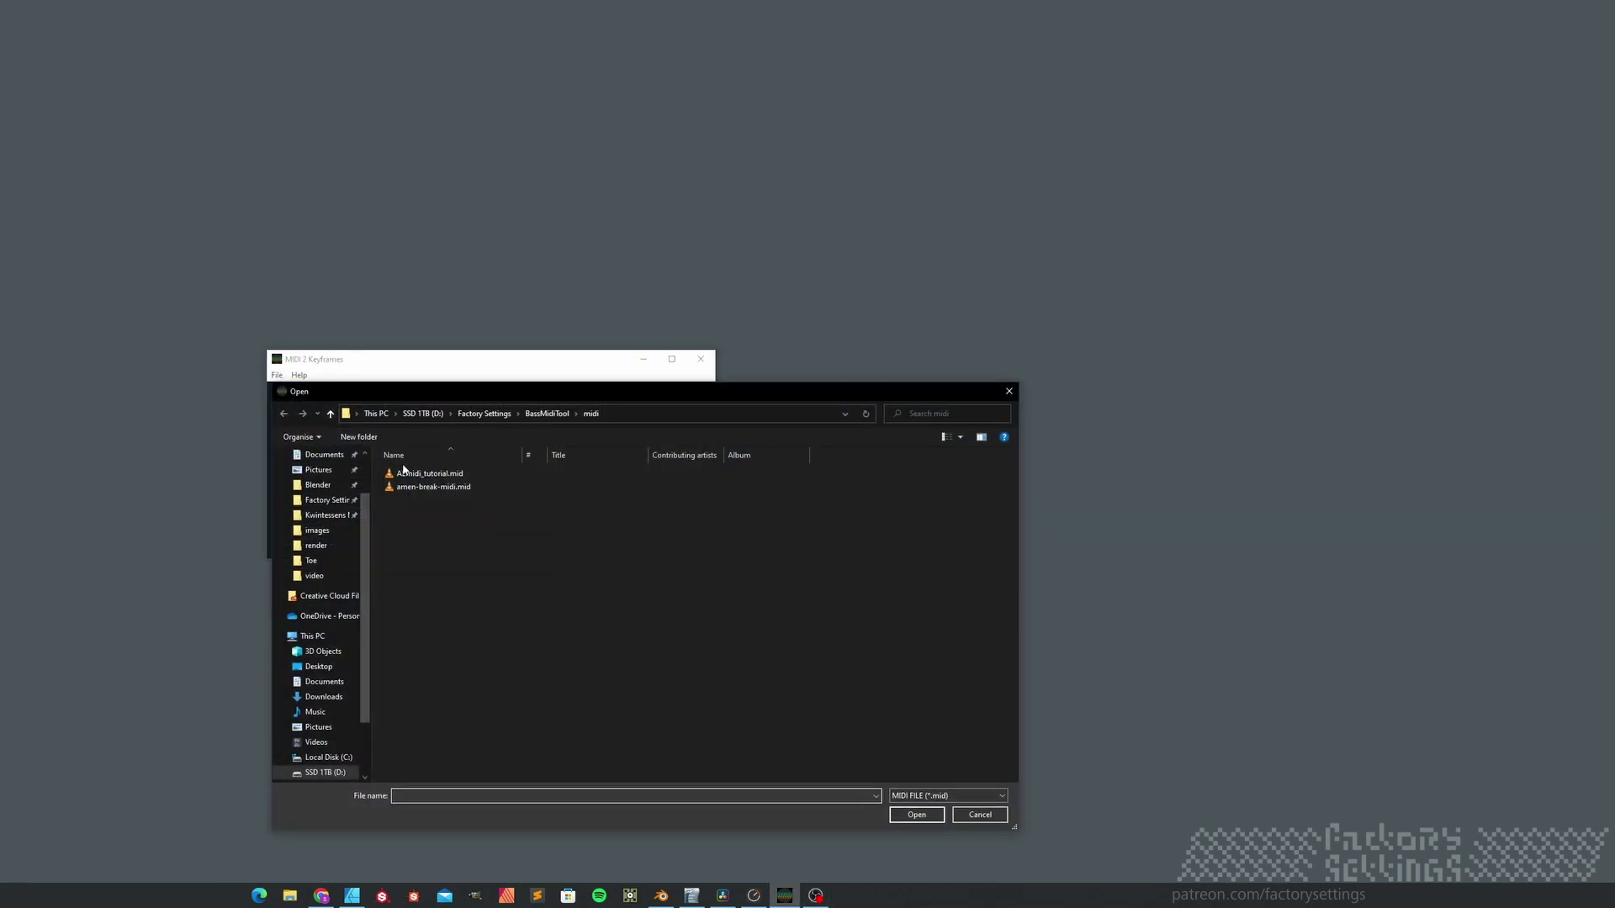
{"action": "left_click", "coordinate": [408, 474]}
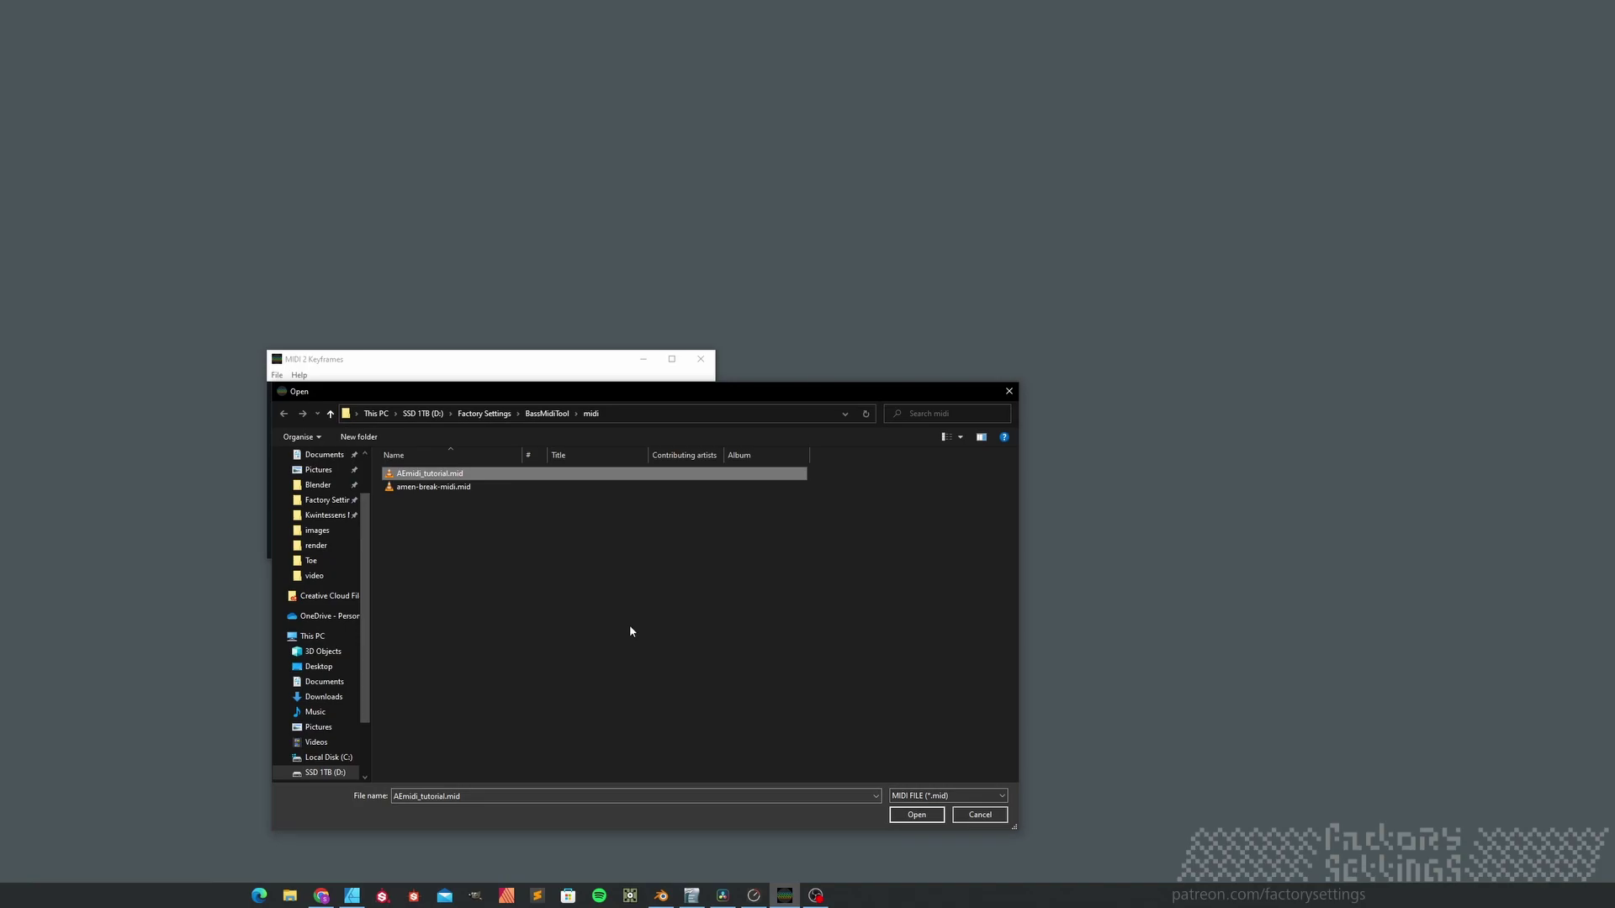
{"action": "left_click", "coordinate": [905, 818]}
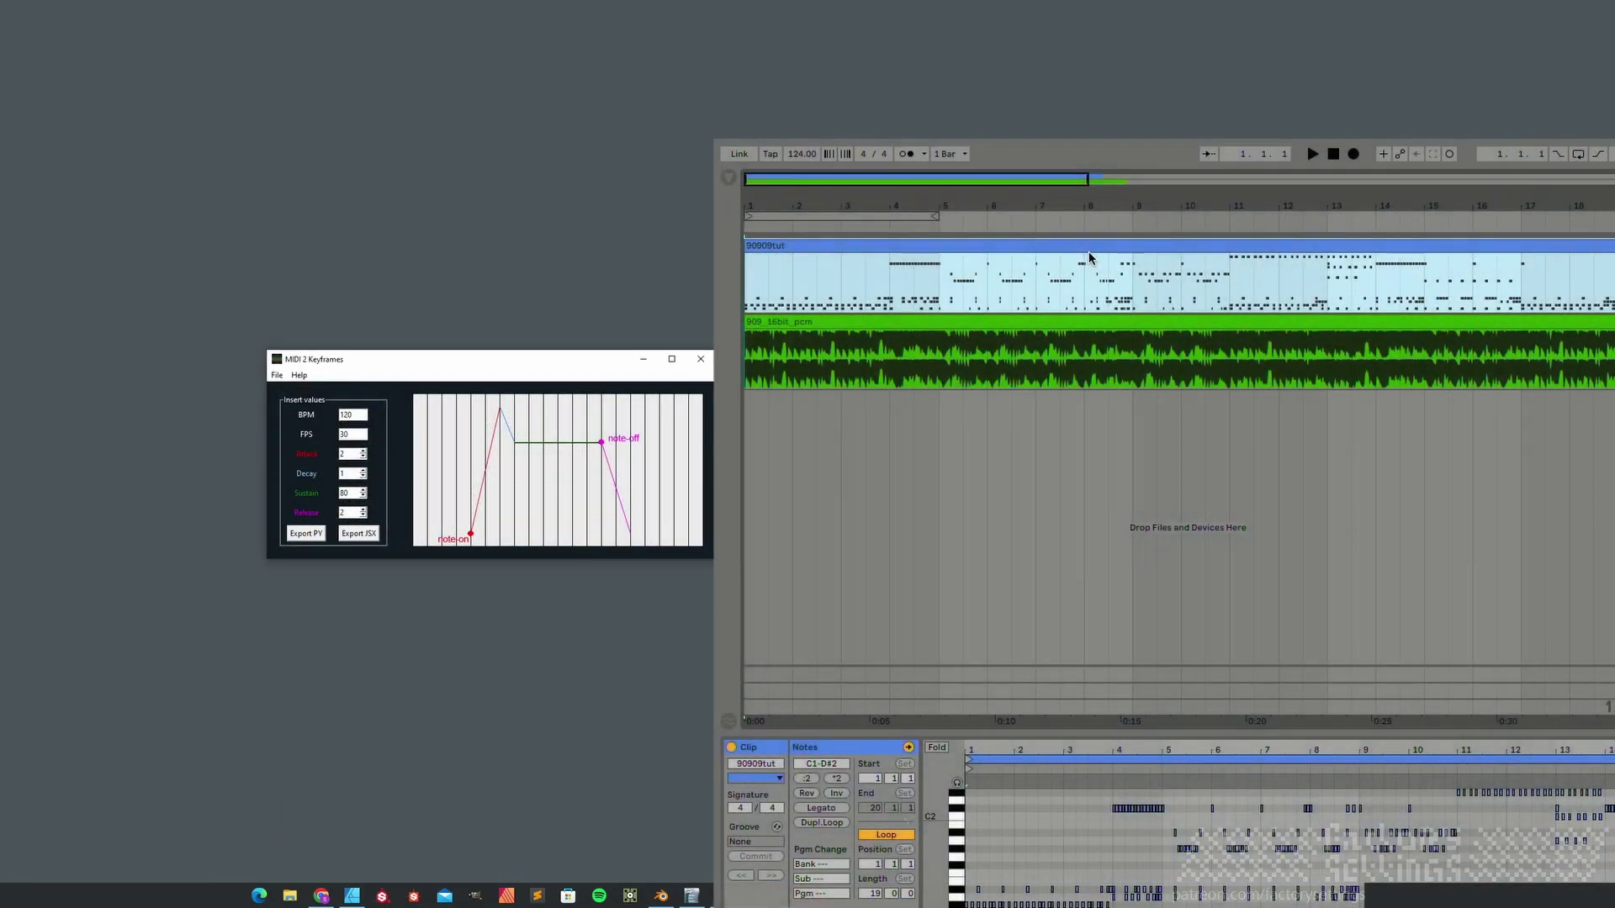
Set the BPM to 124 to match the Ableton project and export the Python script for Blender as test.py in the script folder.
{"action": "right_click", "coordinate": [1096, 272]}
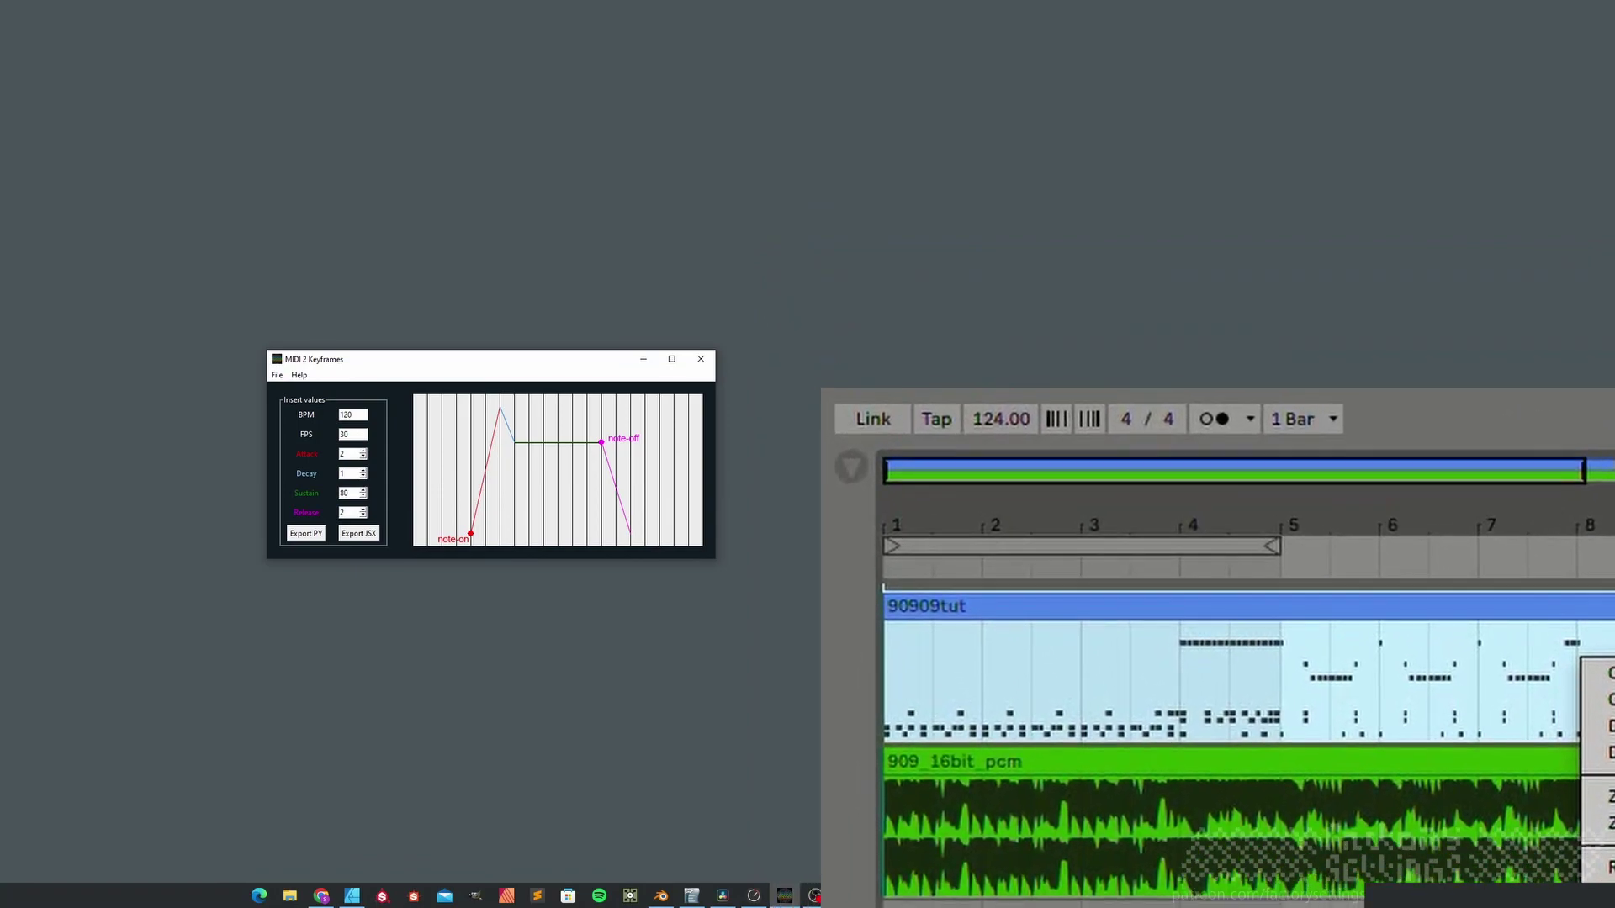
{"action": "left_click", "coordinate": [365, 416]}
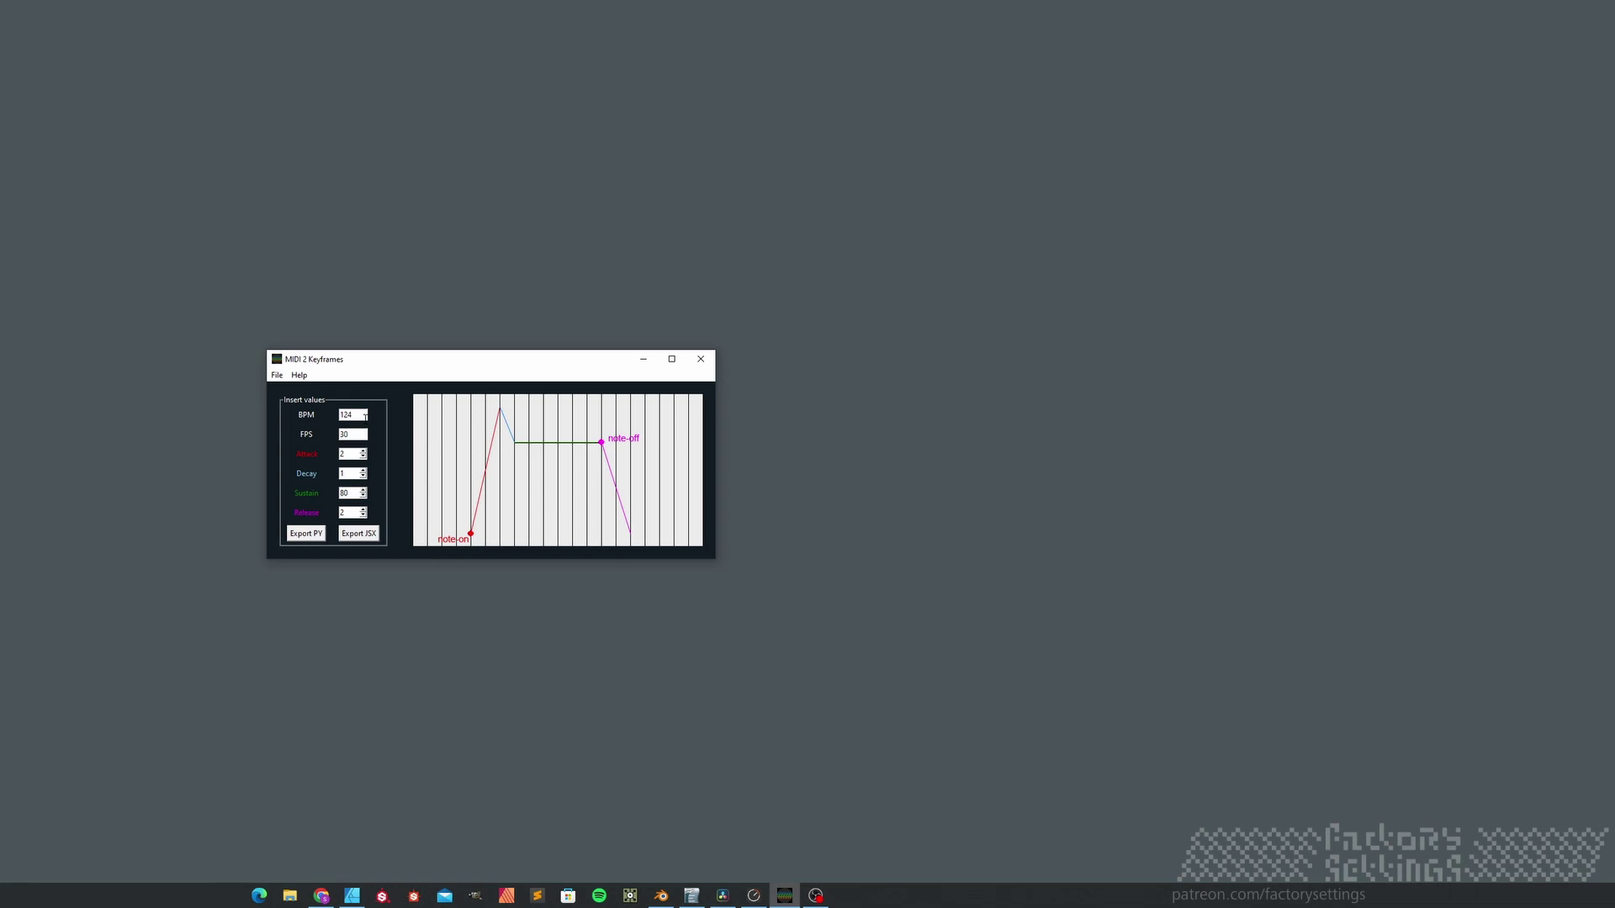
{"action": "left_click", "coordinate": [320, 534]}
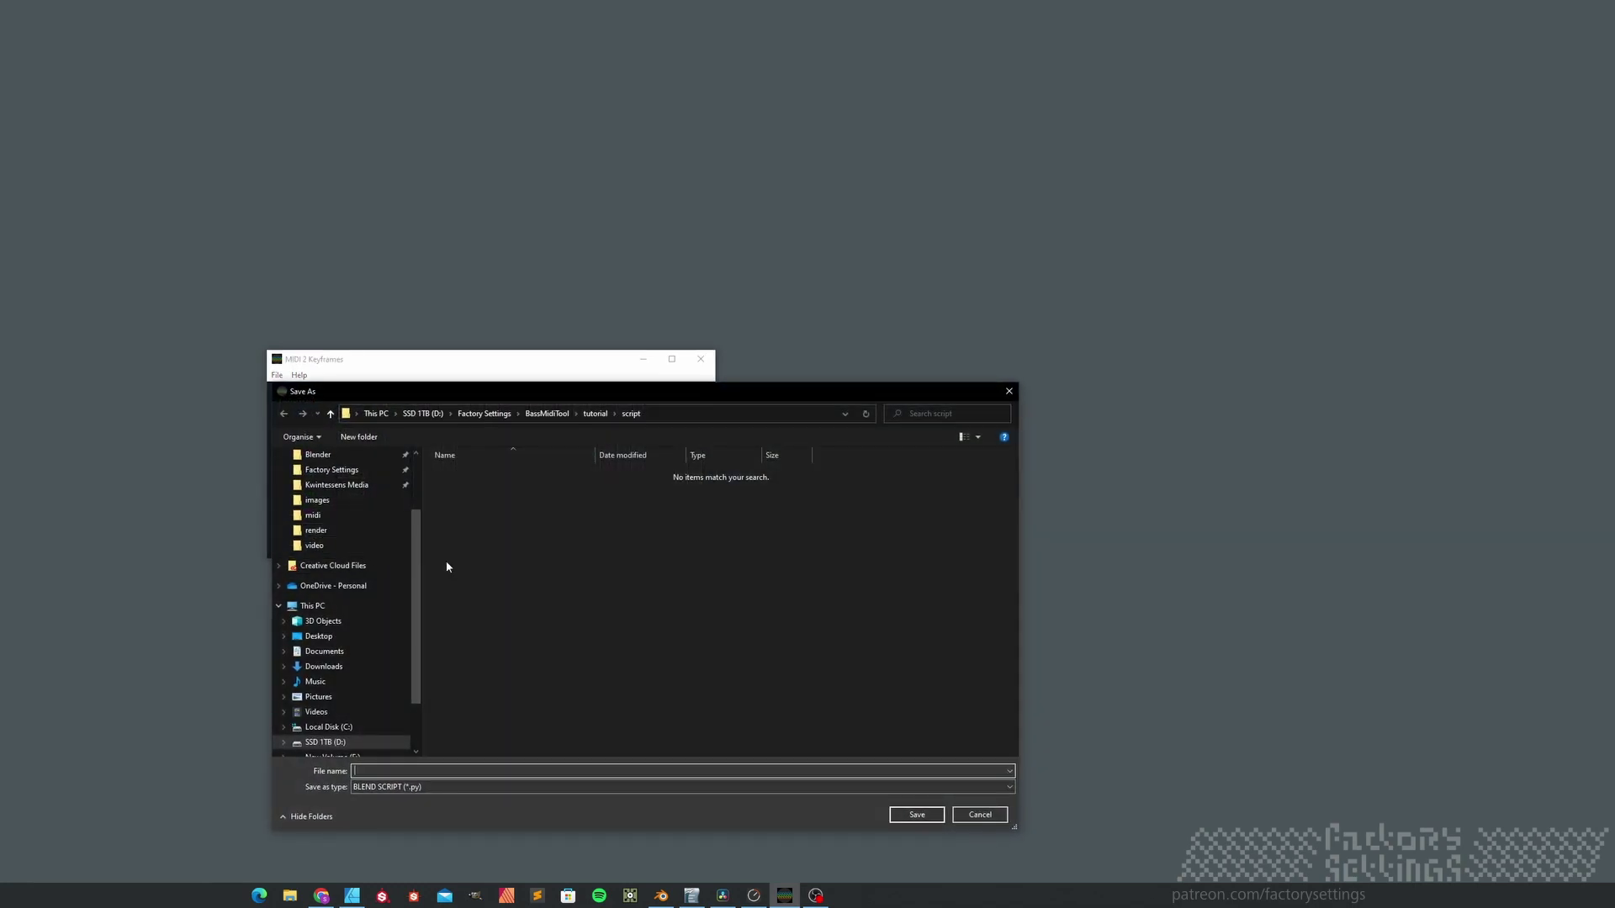
{"action": "left_click", "coordinate": [910, 815]}
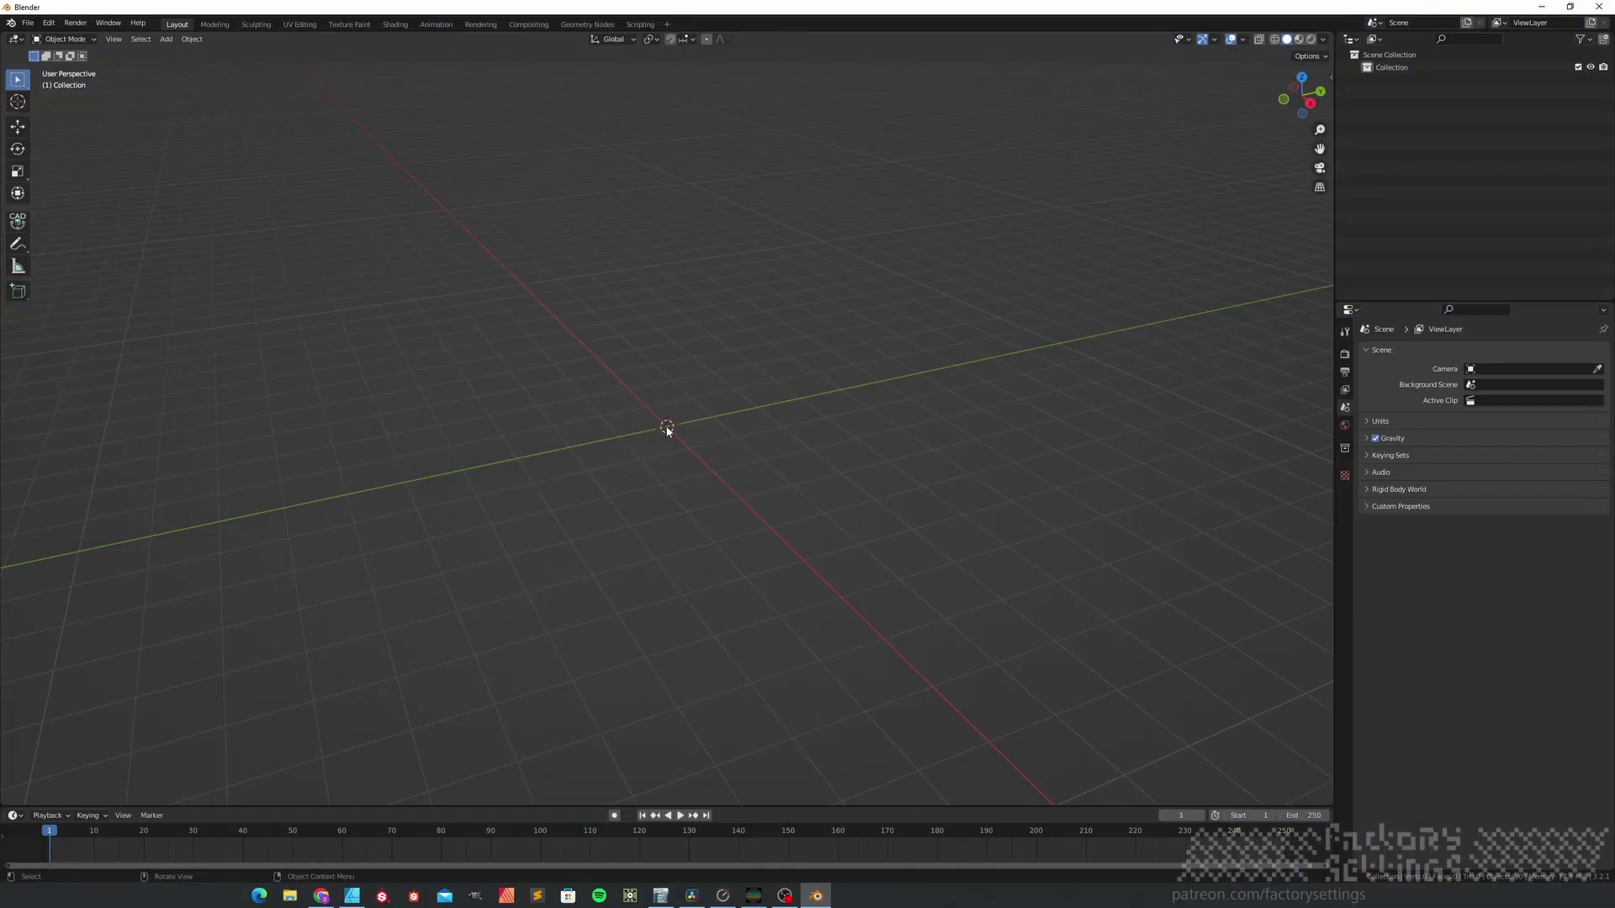
In Blender, split the 3D viewport vertically into two halves and turn the second half into a Text Editor.
{"action": "right_click", "coordinate": [1332, 564]}
{"action": "left_click", "coordinate": [1301, 537]}
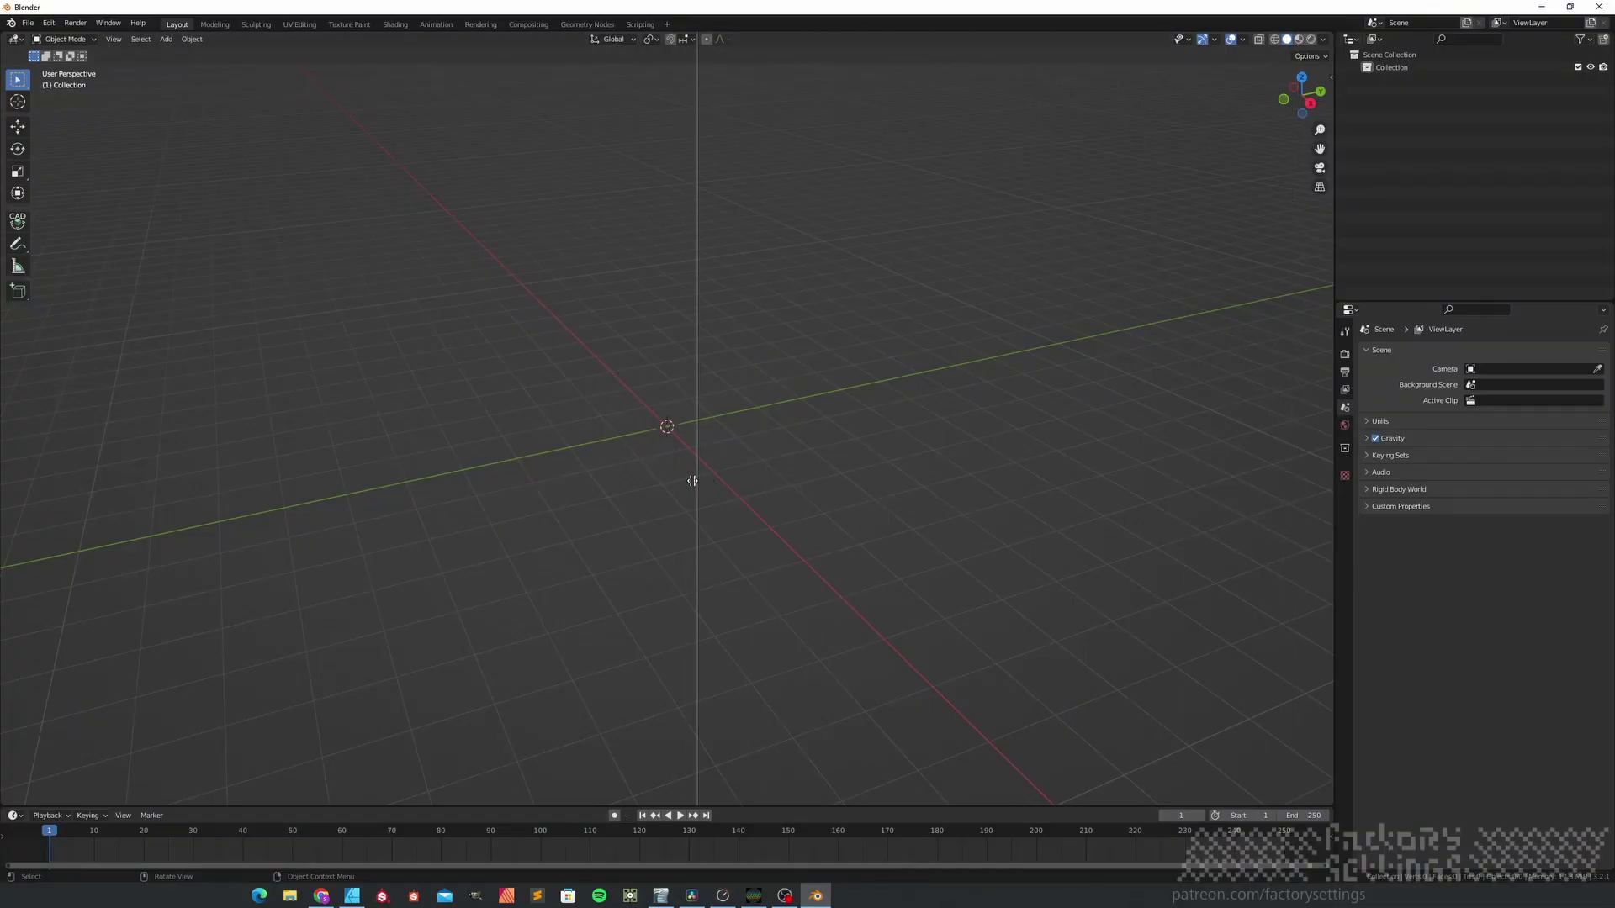
{"action": "left_click", "coordinate": [670, 478]}
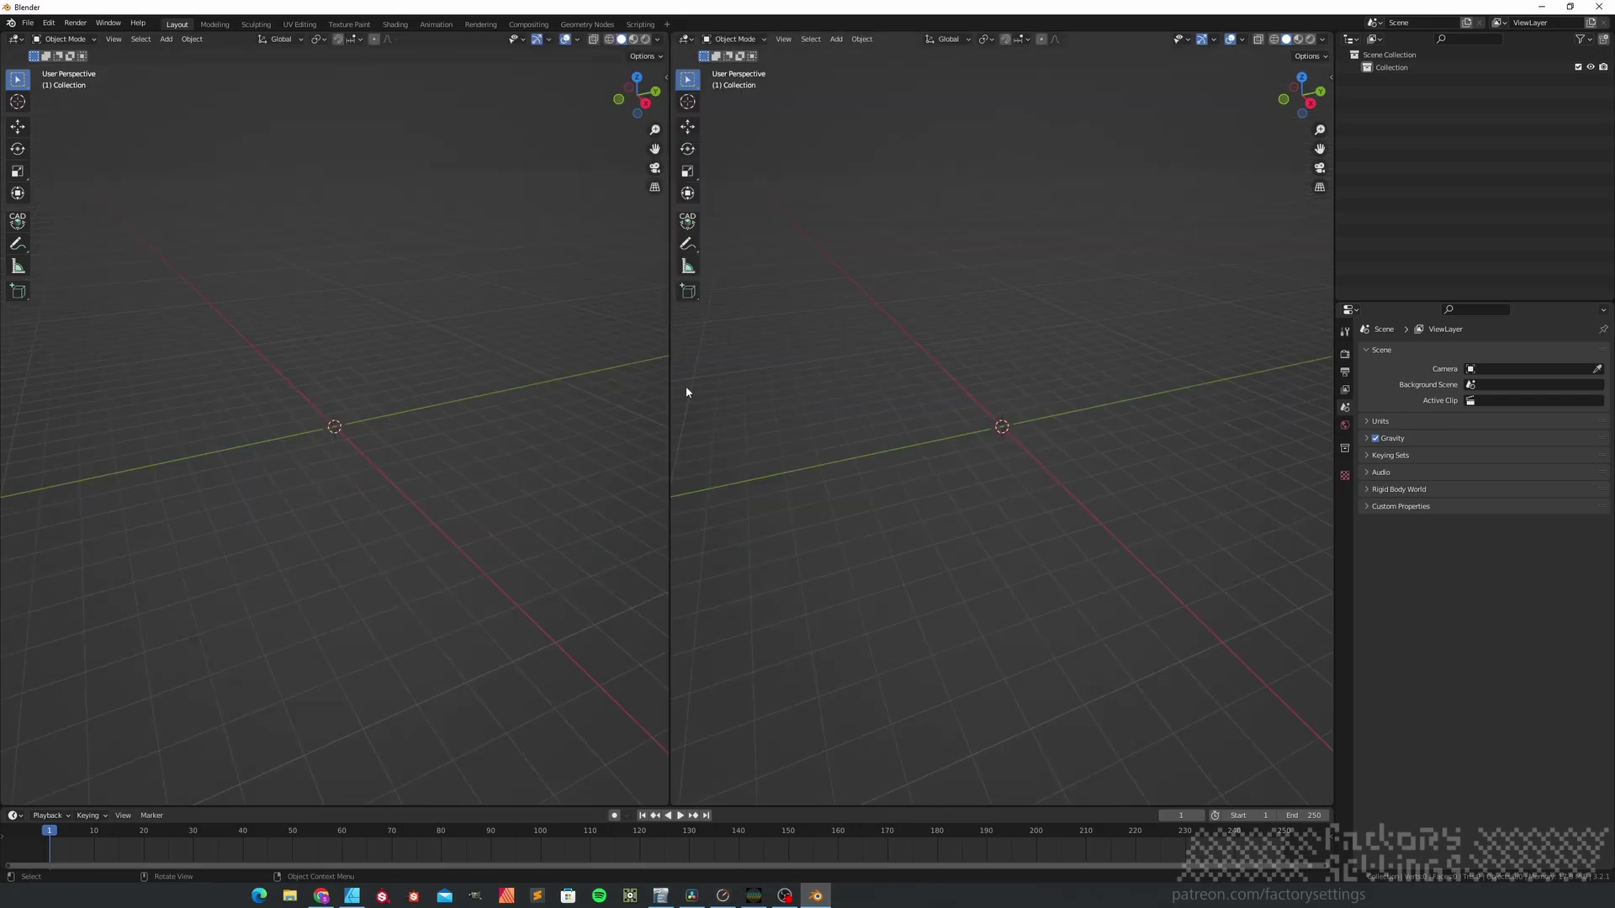
{"action": "left_click", "coordinate": [686, 40]}
{"action": "left_click", "coordinate": [946, 76]}
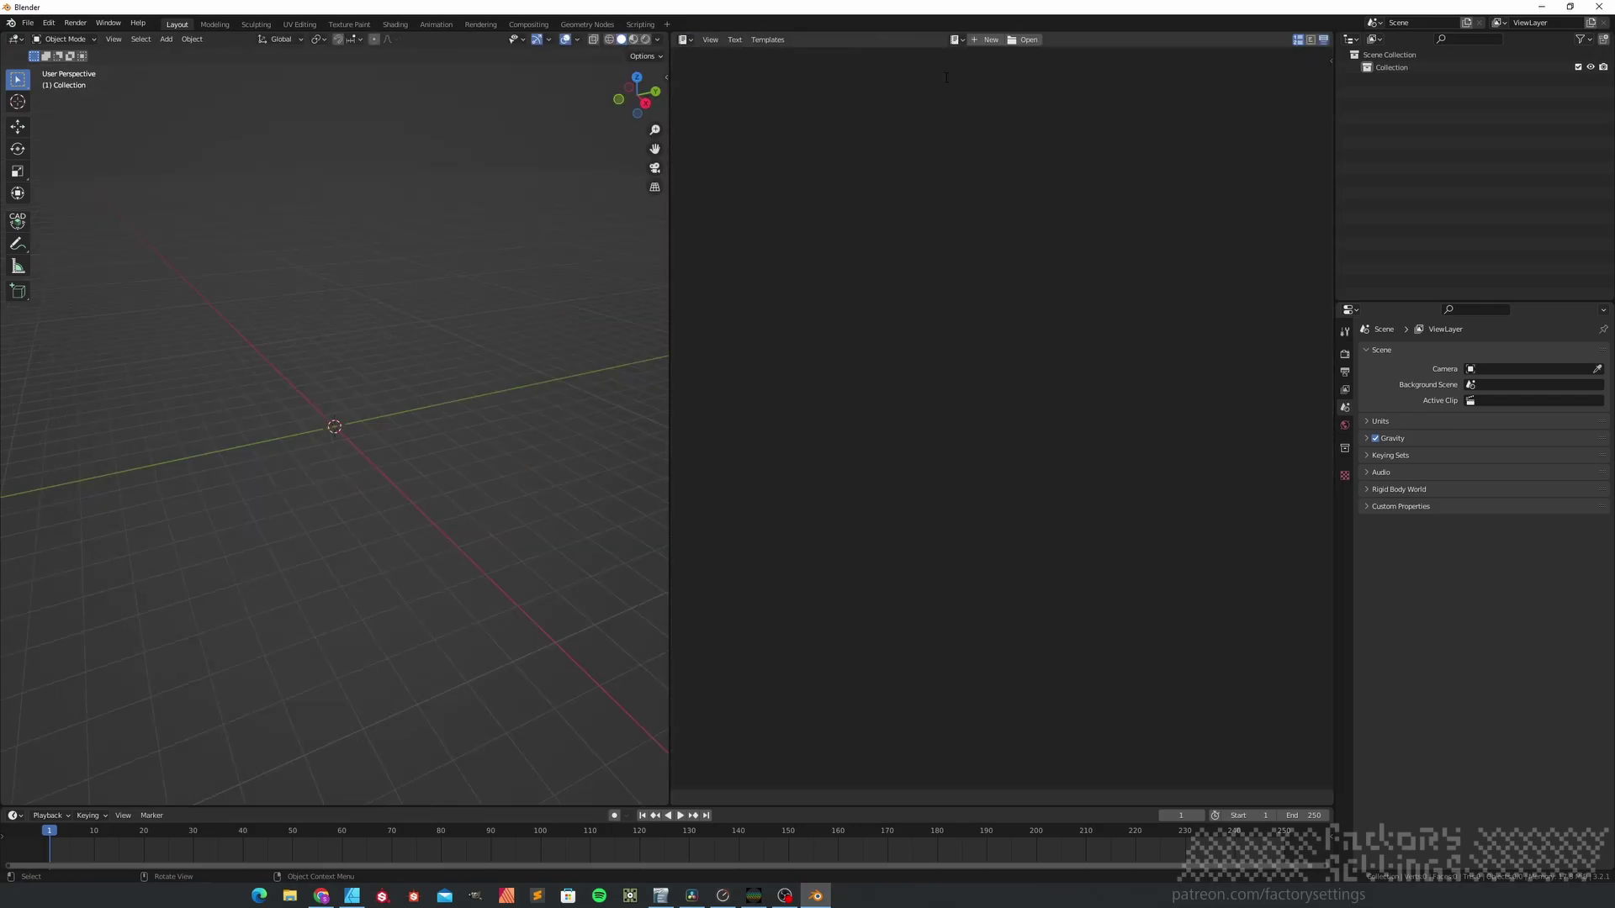
Open test.py from the script folder in the Text Editor and run it to generate the animated note cubes.
{"action": "left_click", "coordinate": [1028, 40]}
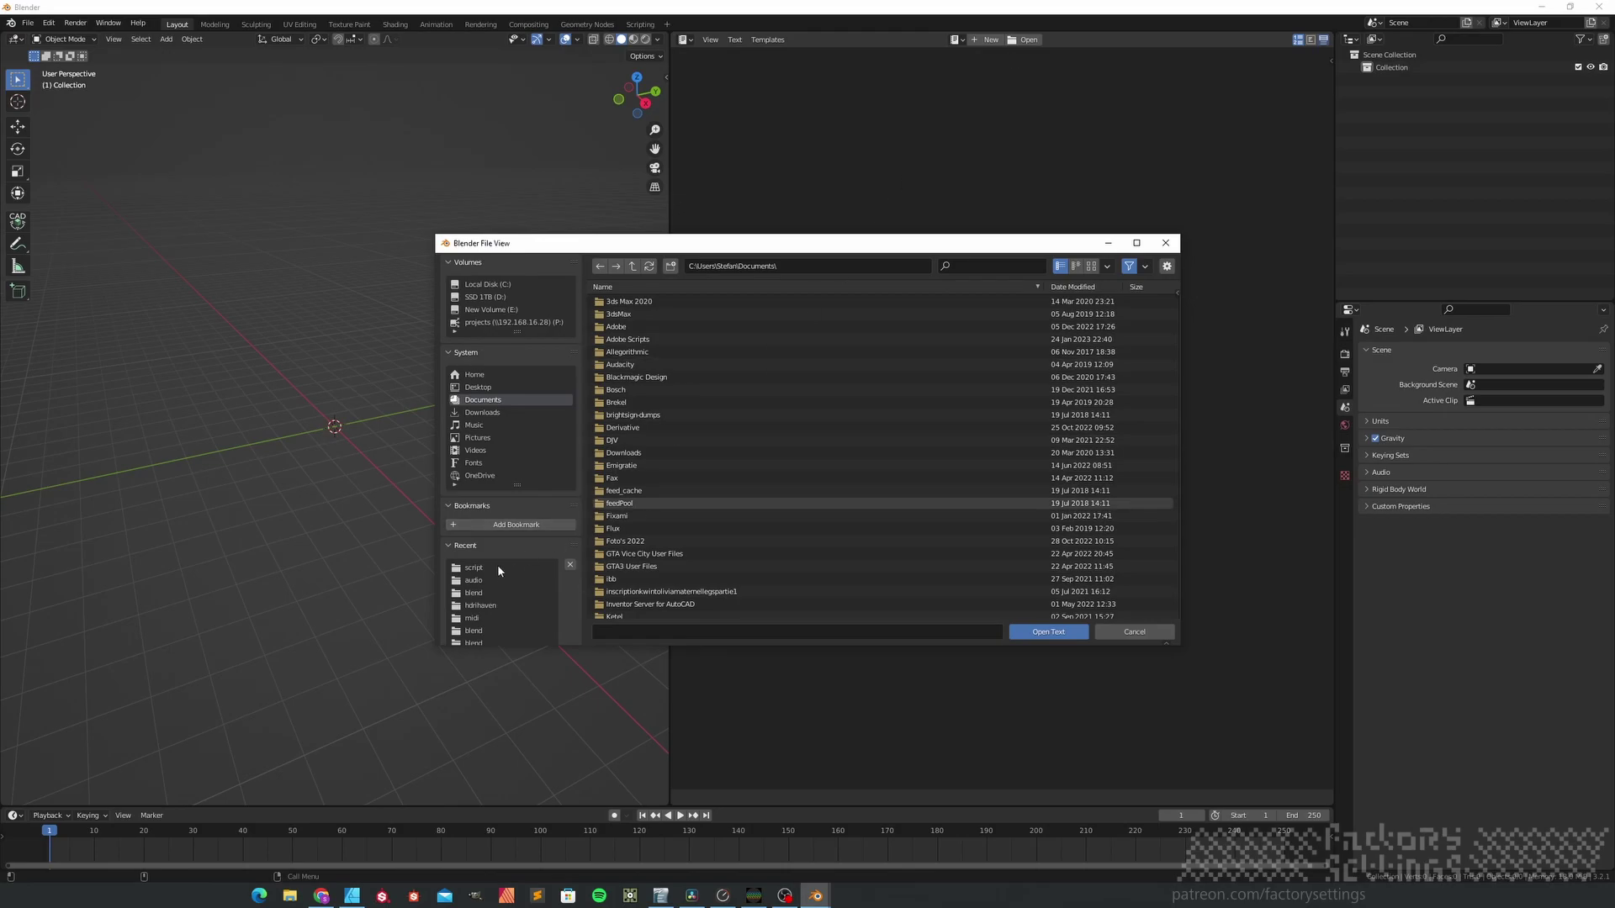
{"action": "left_click", "coordinate": [477, 569]}
{"action": "left_click", "coordinate": [616, 302]}
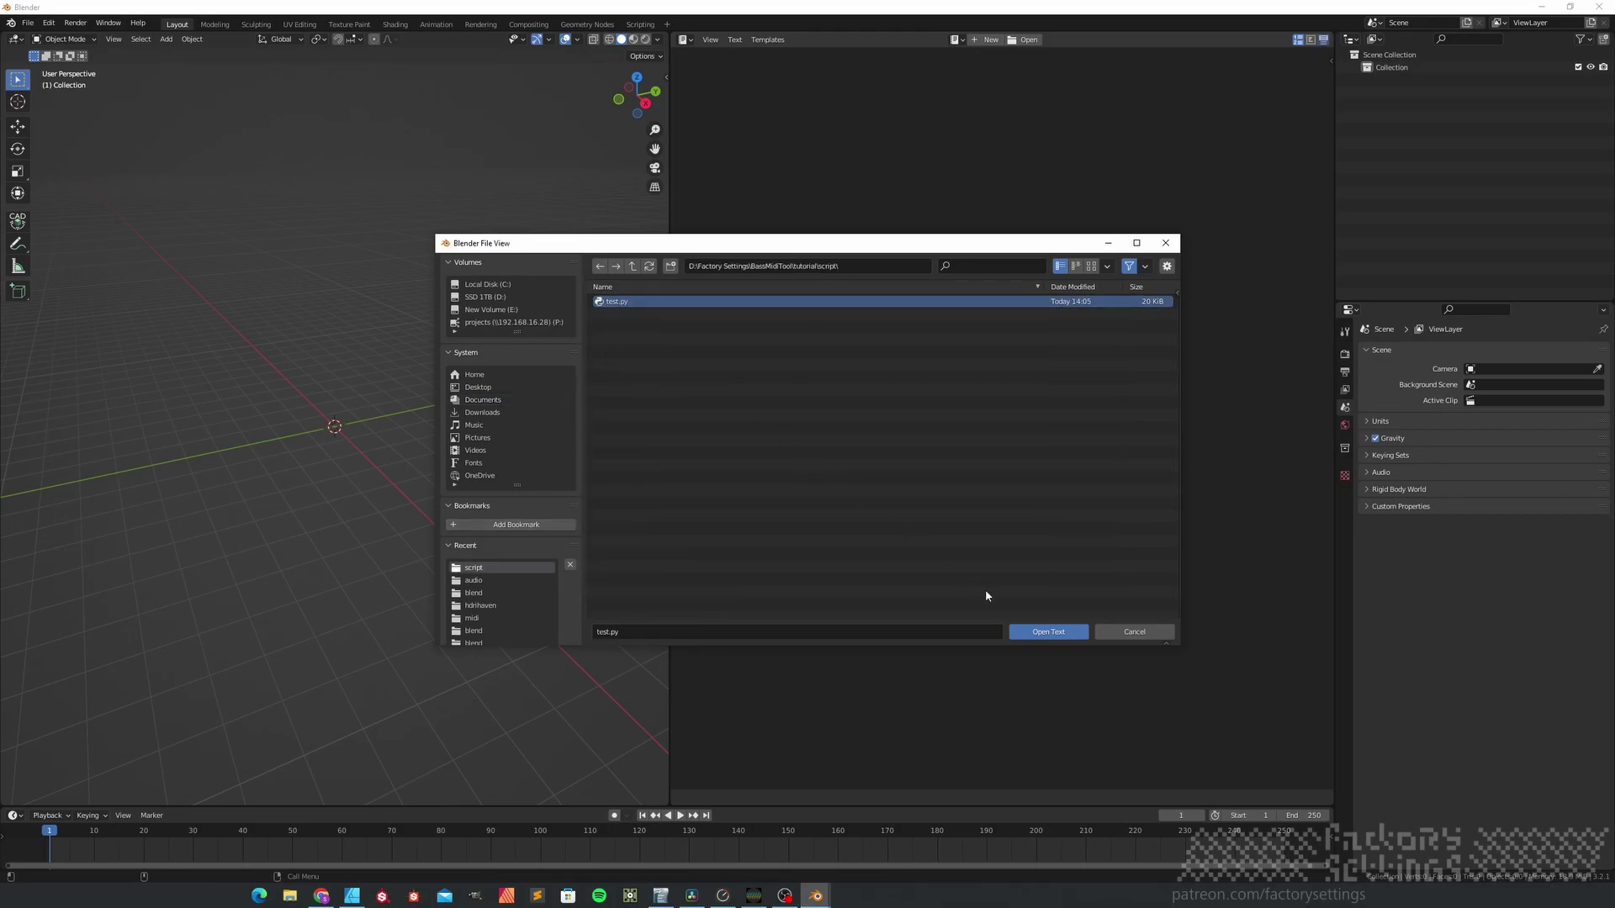
{"action": "left_click", "coordinate": [1026, 634]}
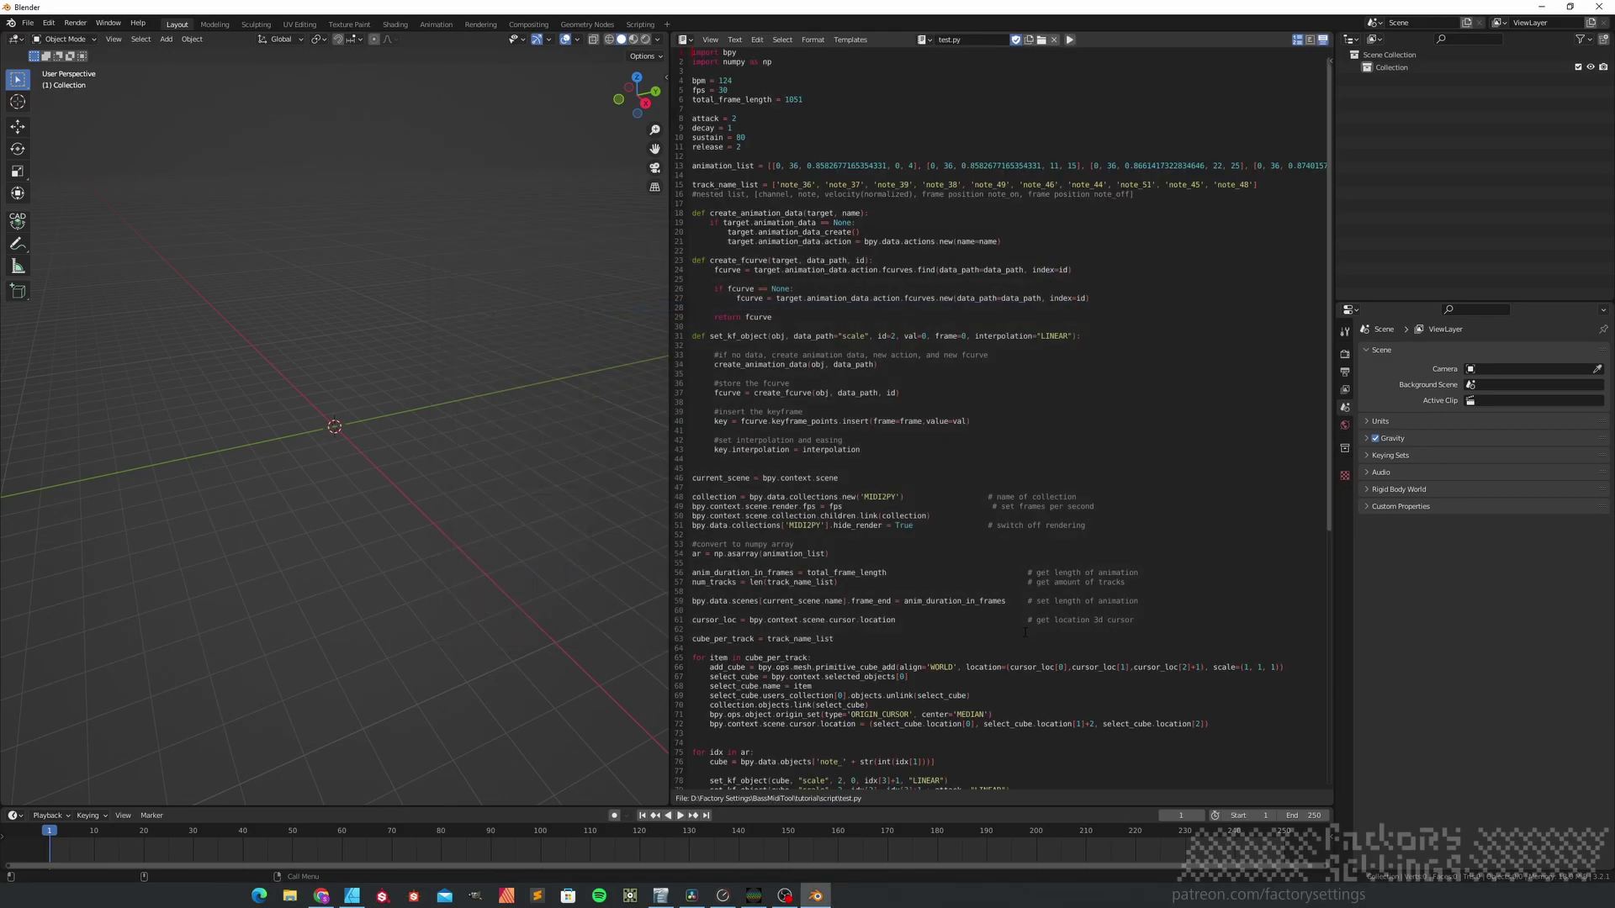
{"action": "left_click", "coordinate": [1072, 41]}
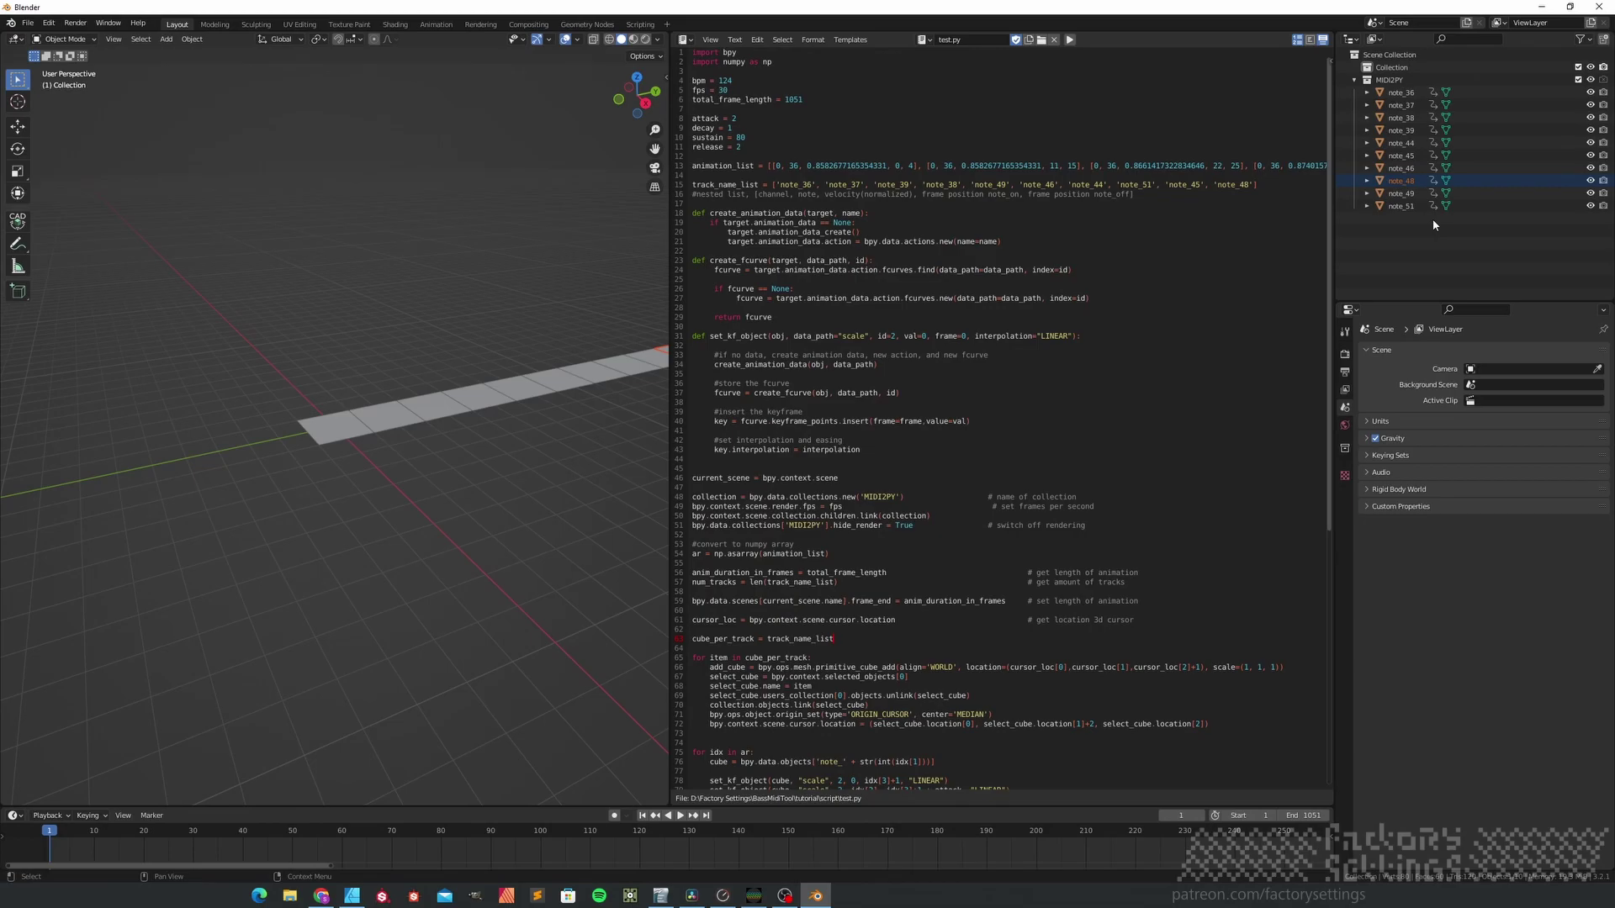
Change the Text Editor area to the Video Sequencer and add 909_16bit_pcm.wav from the audio folder as a sound strip in channel 1.
{"action": "left_click", "coordinate": [685, 39]}
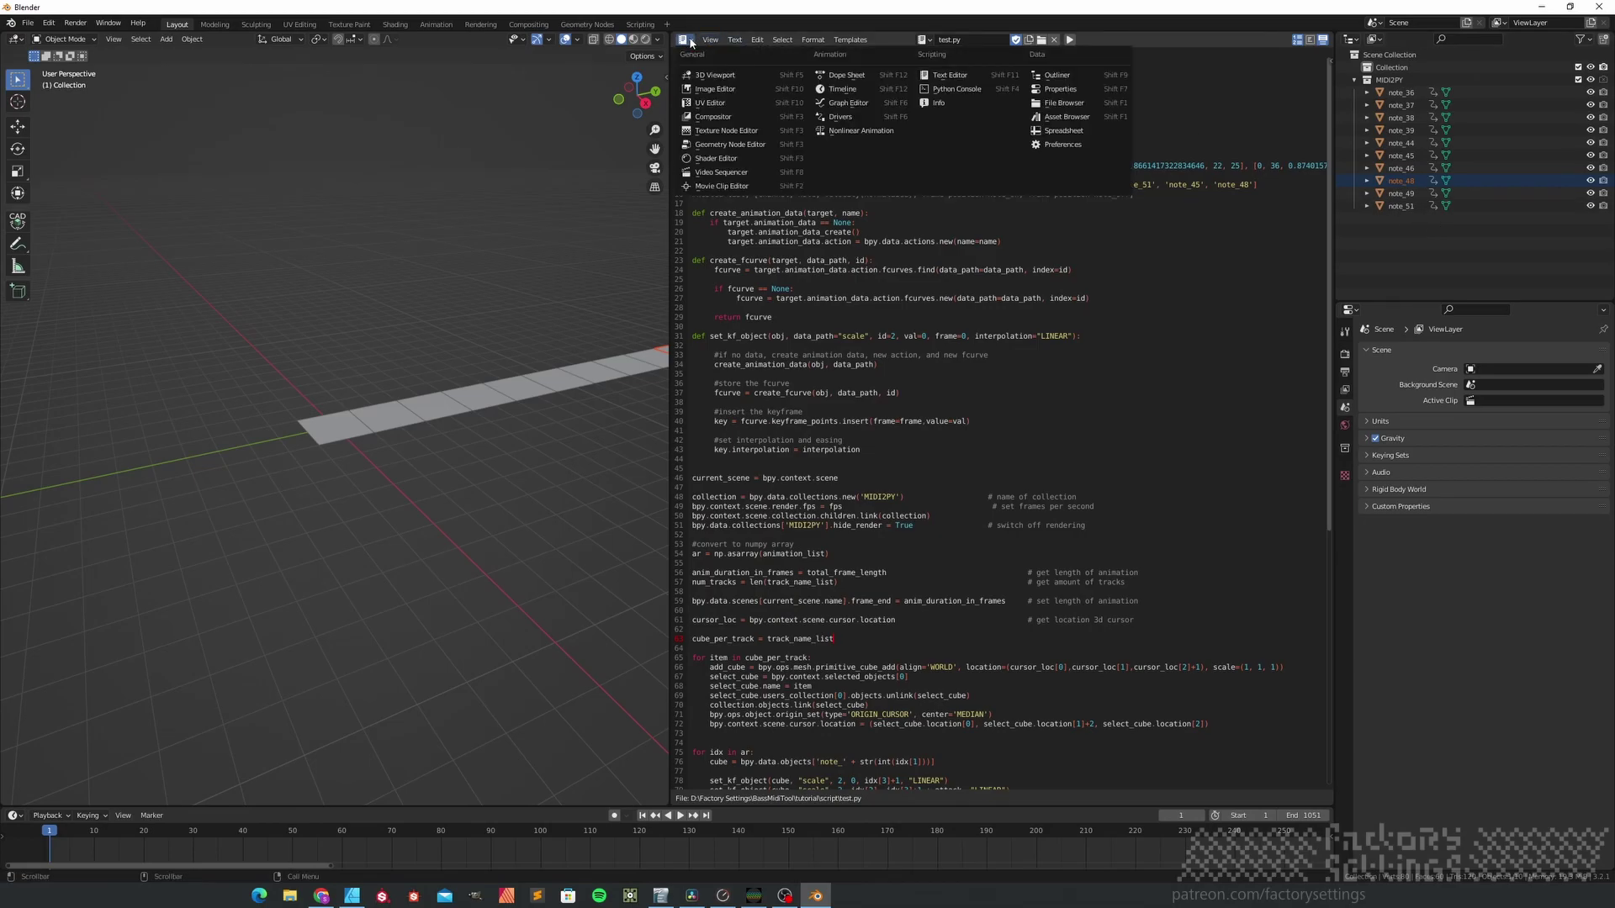
{"action": "left_click", "coordinate": [728, 173]}
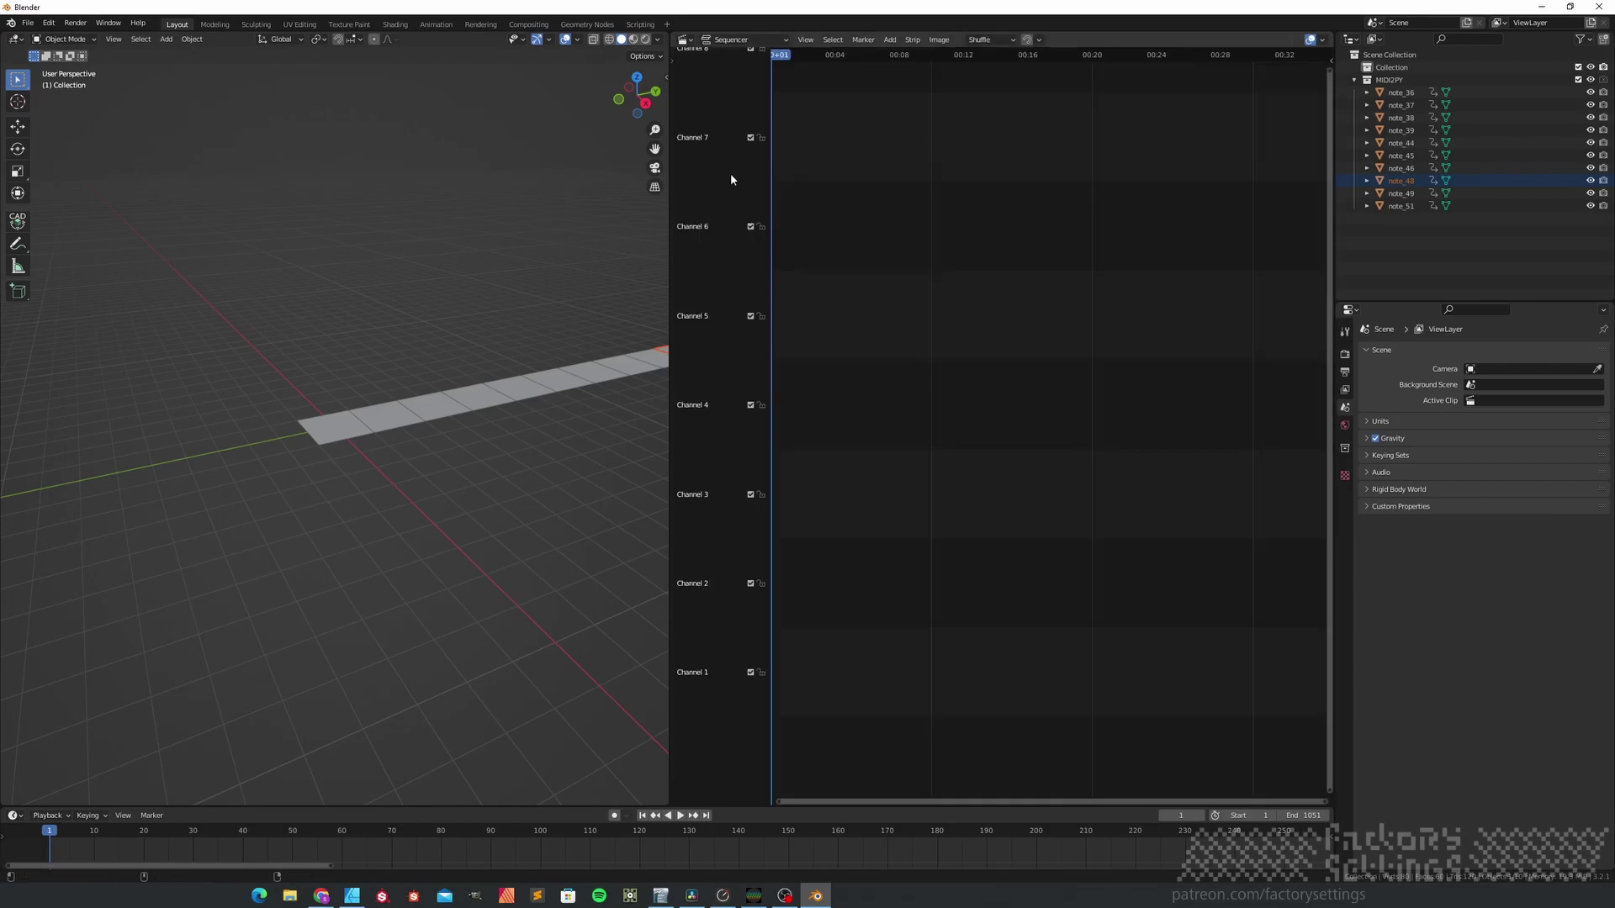
{"action": "left_click", "coordinate": [890, 40]}
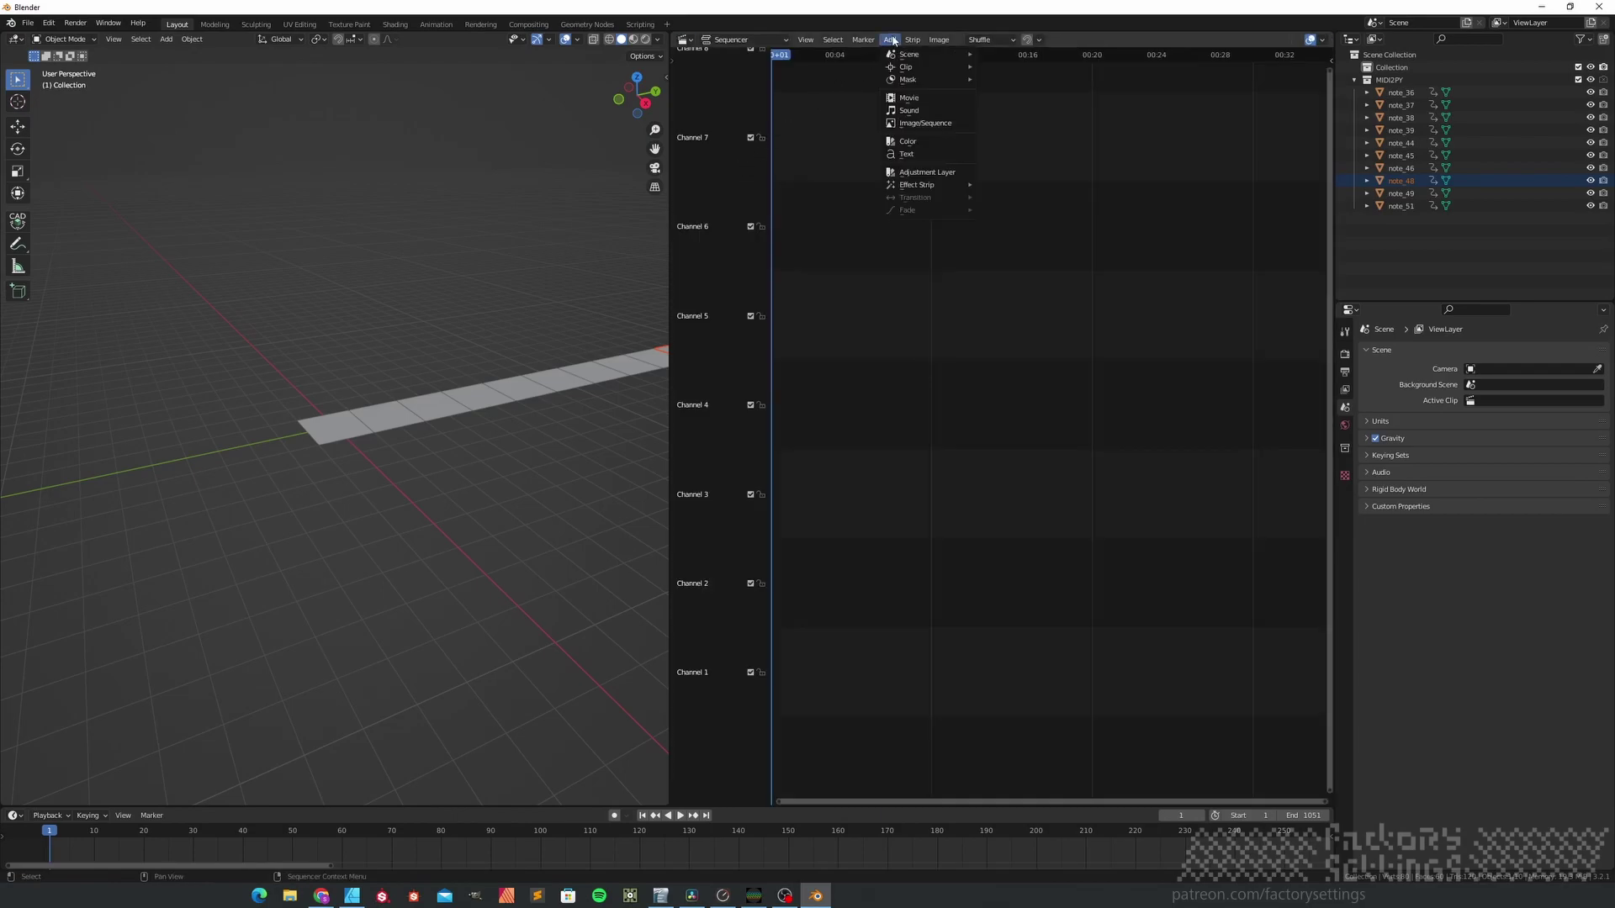
{"action": "left_click", "coordinate": [894, 110]}
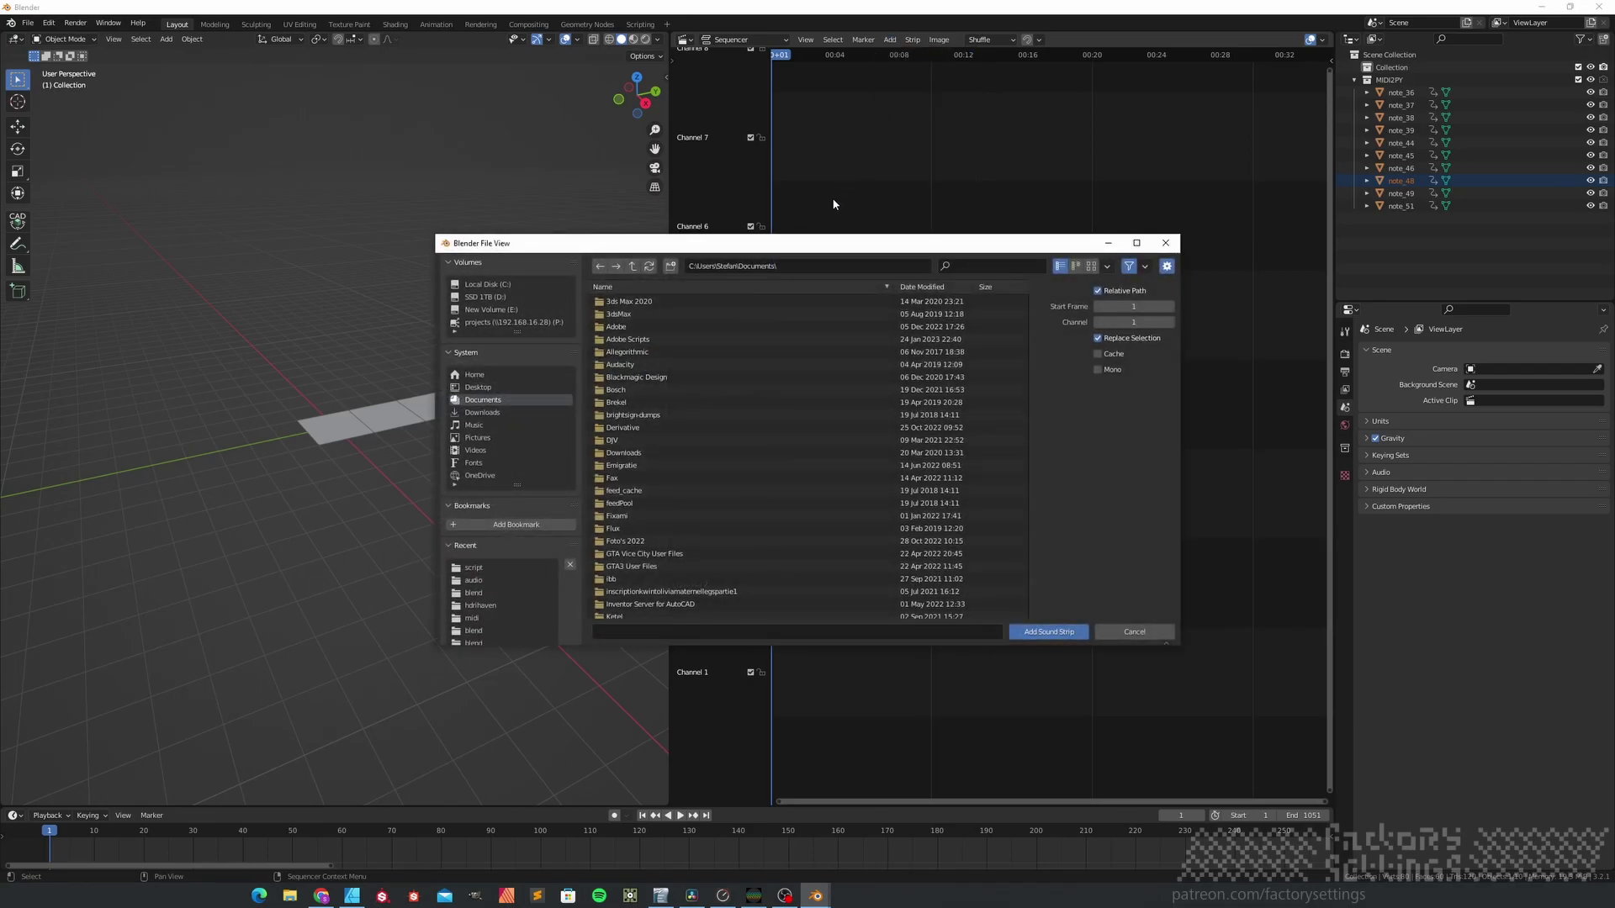
{"action": "left_click", "coordinate": [483, 579]}
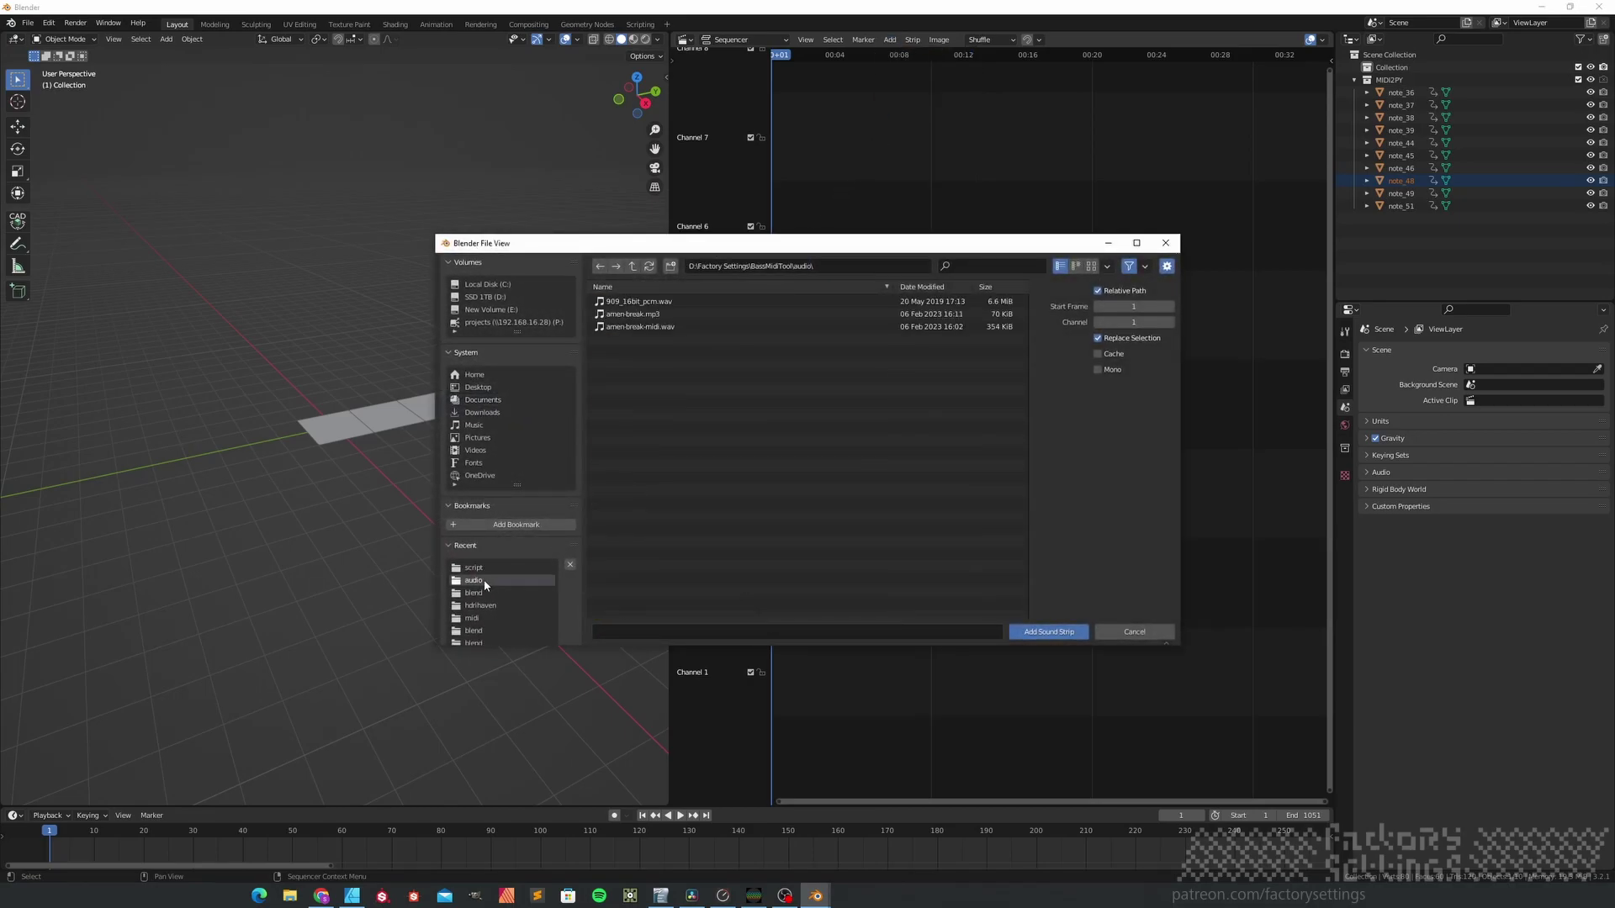
{"action": "left_click", "coordinate": [660, 302]}
{"action": "left_click", "coordinate": [1049, 633]}
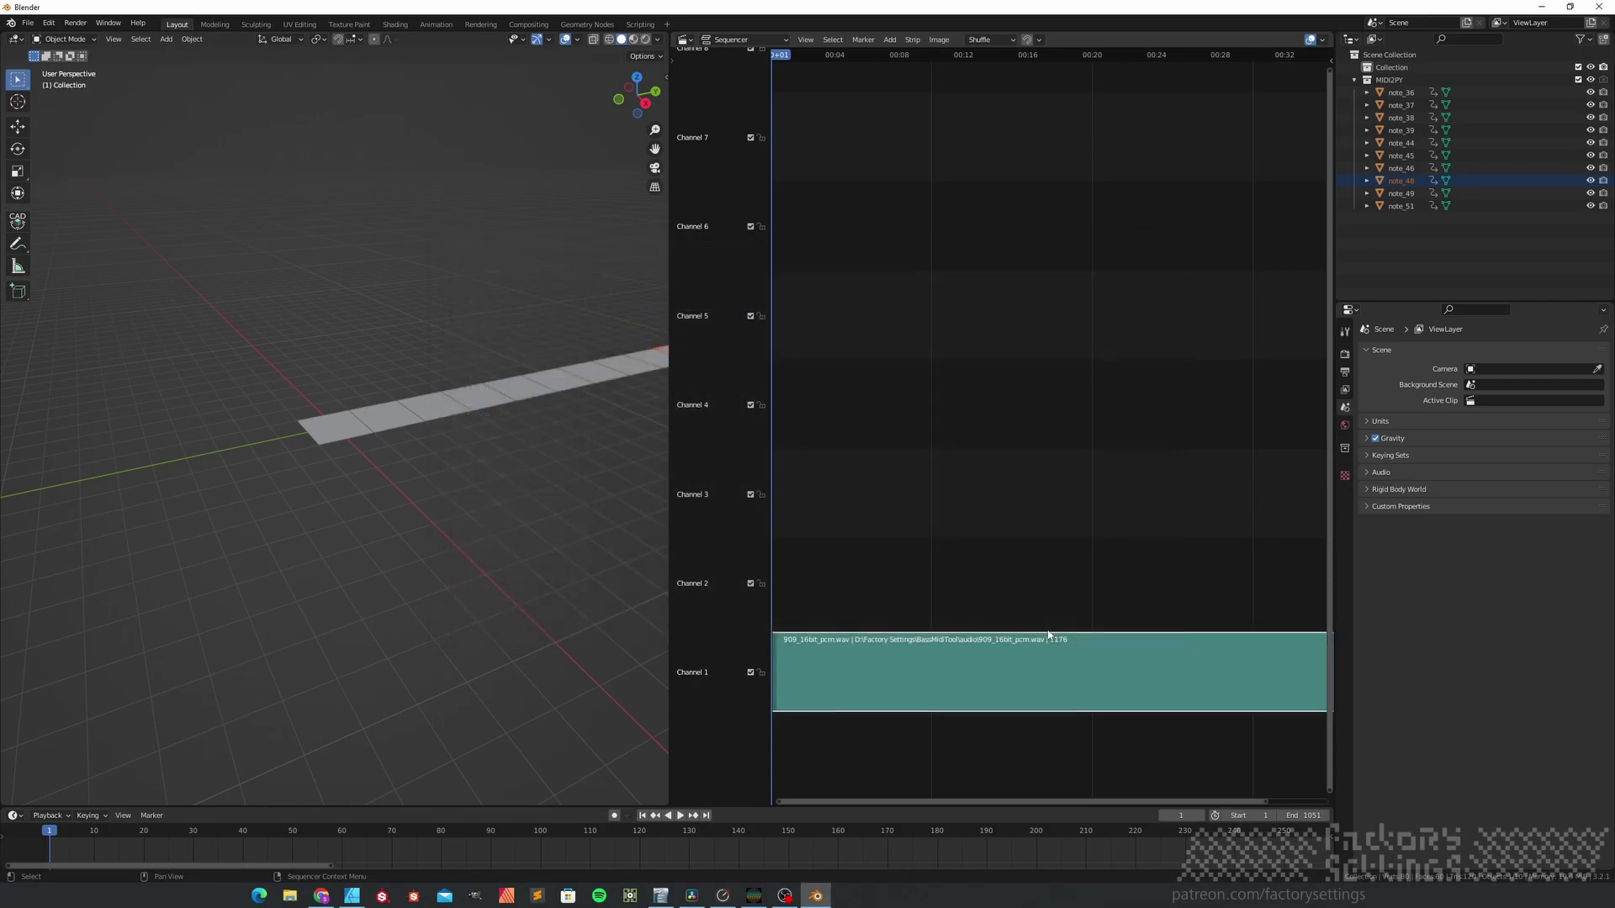
Play the animation with the sound while viewing the whole row of cubes, and return to the first frame.
{"action": "left_click", "coordinate": [681, 816]}
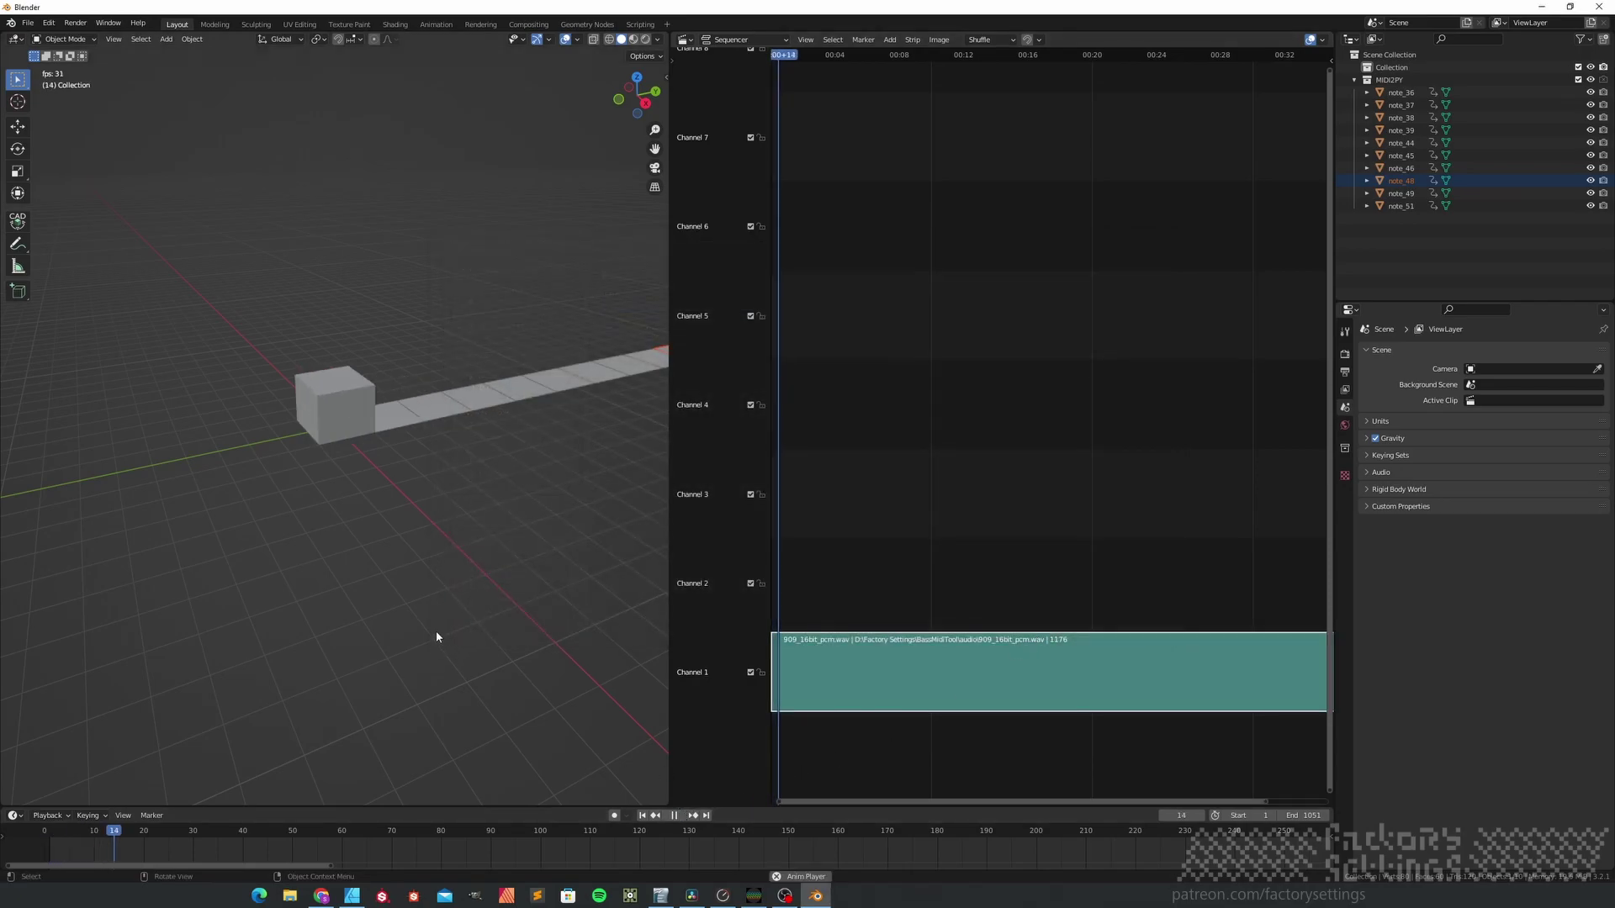
{"action": "middle_click_drag", "start_coordinate": [472, 462], "coordinate": [333, 553]}
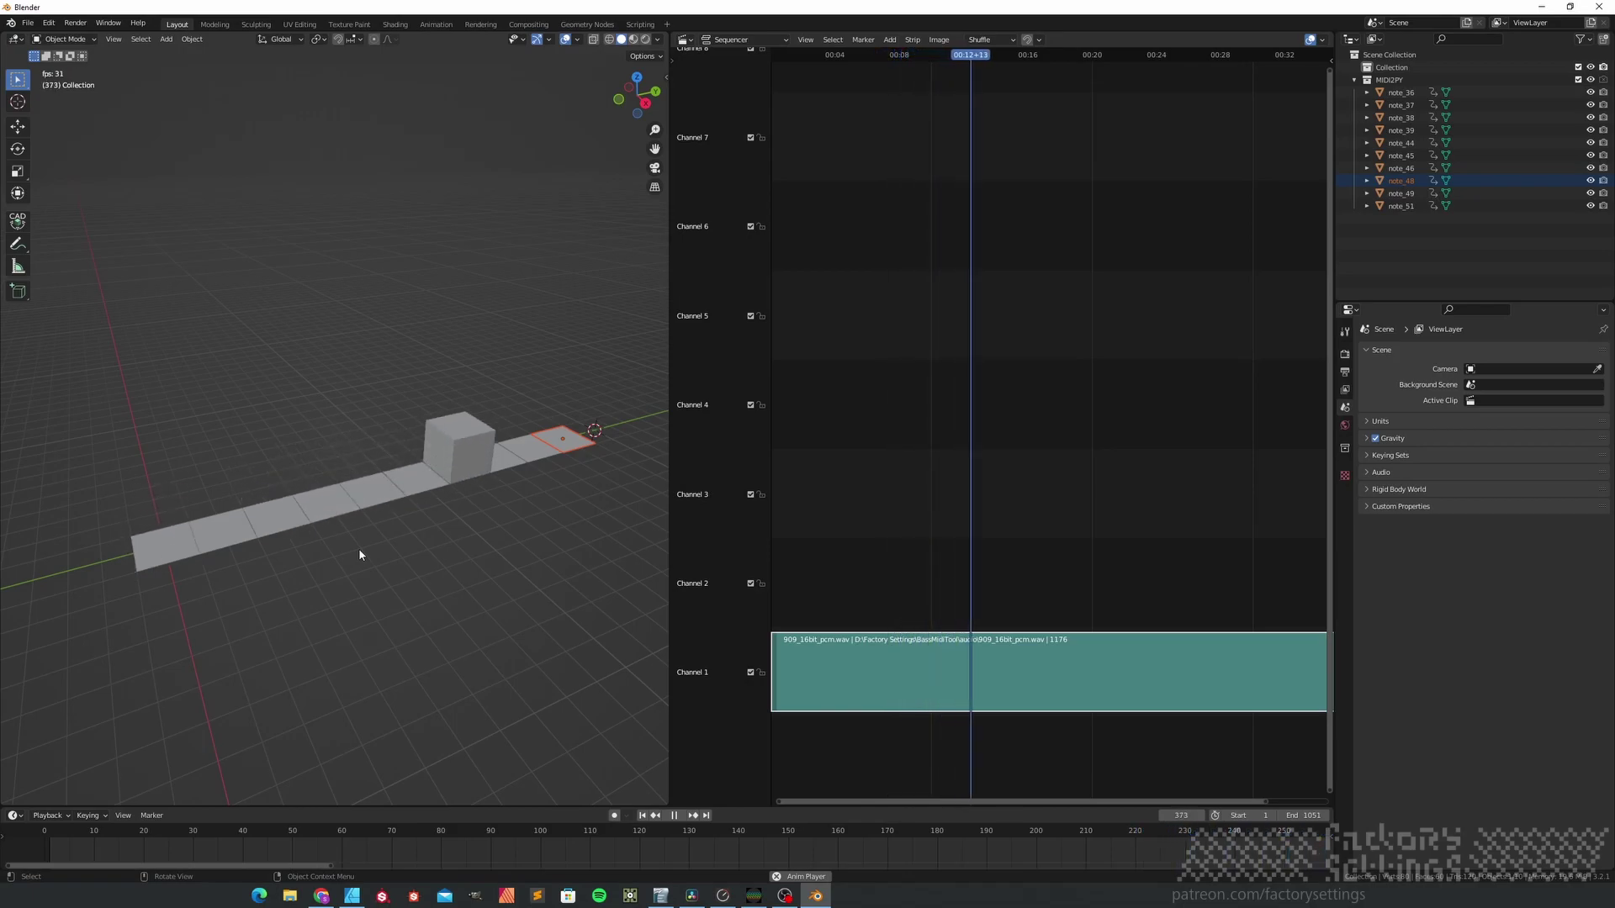
{"action": "left_click", "coordinate": [643, 815]}
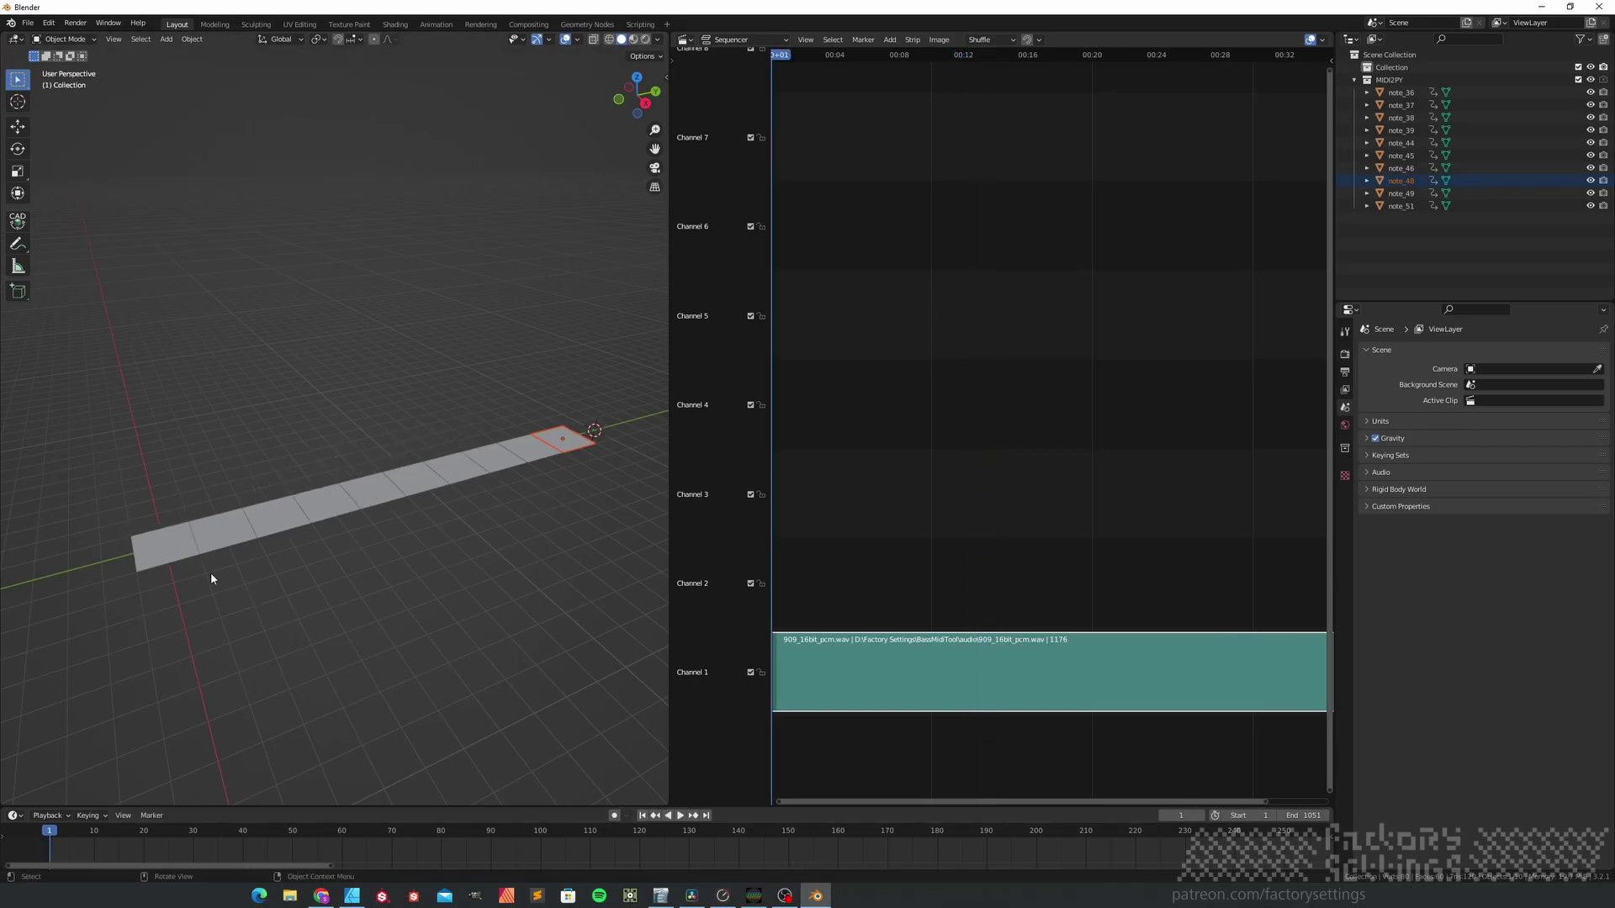
Select the cube note_36, show its transform values beside the viewport and change the sequencer area to the Graph Editor.
{"action": "left_click", "coordinate": [173, 552]}
{"action": "key", "text": "n"}
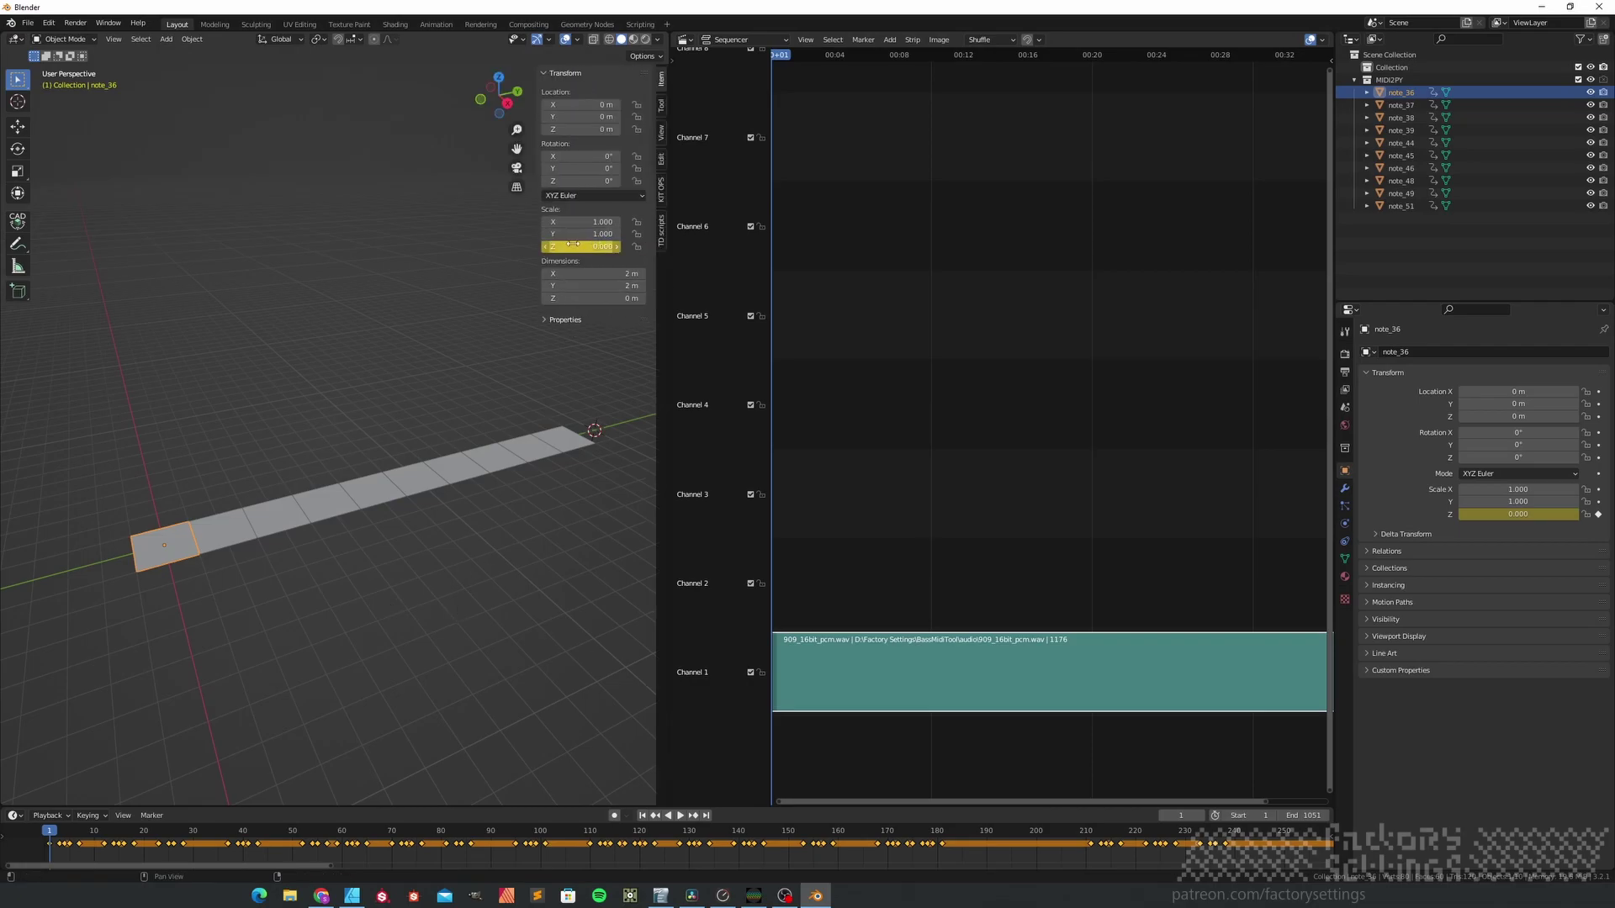
{"action": "left_click", "coordinate": [685, 39]}
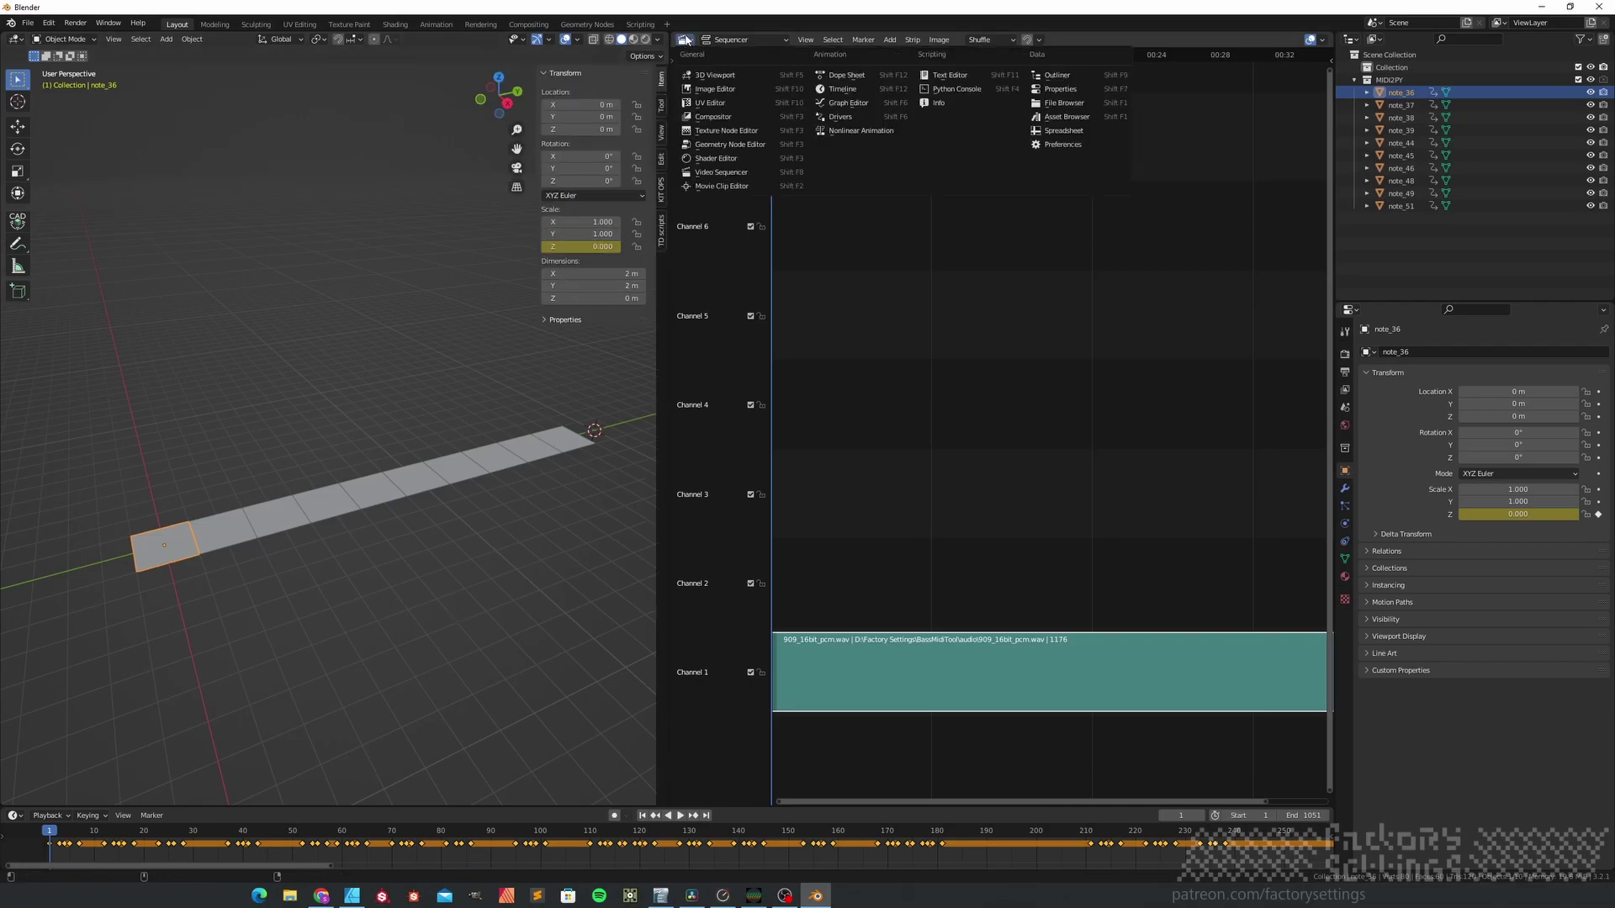
{"action": "left_click", "coordinate": [848, 103]}
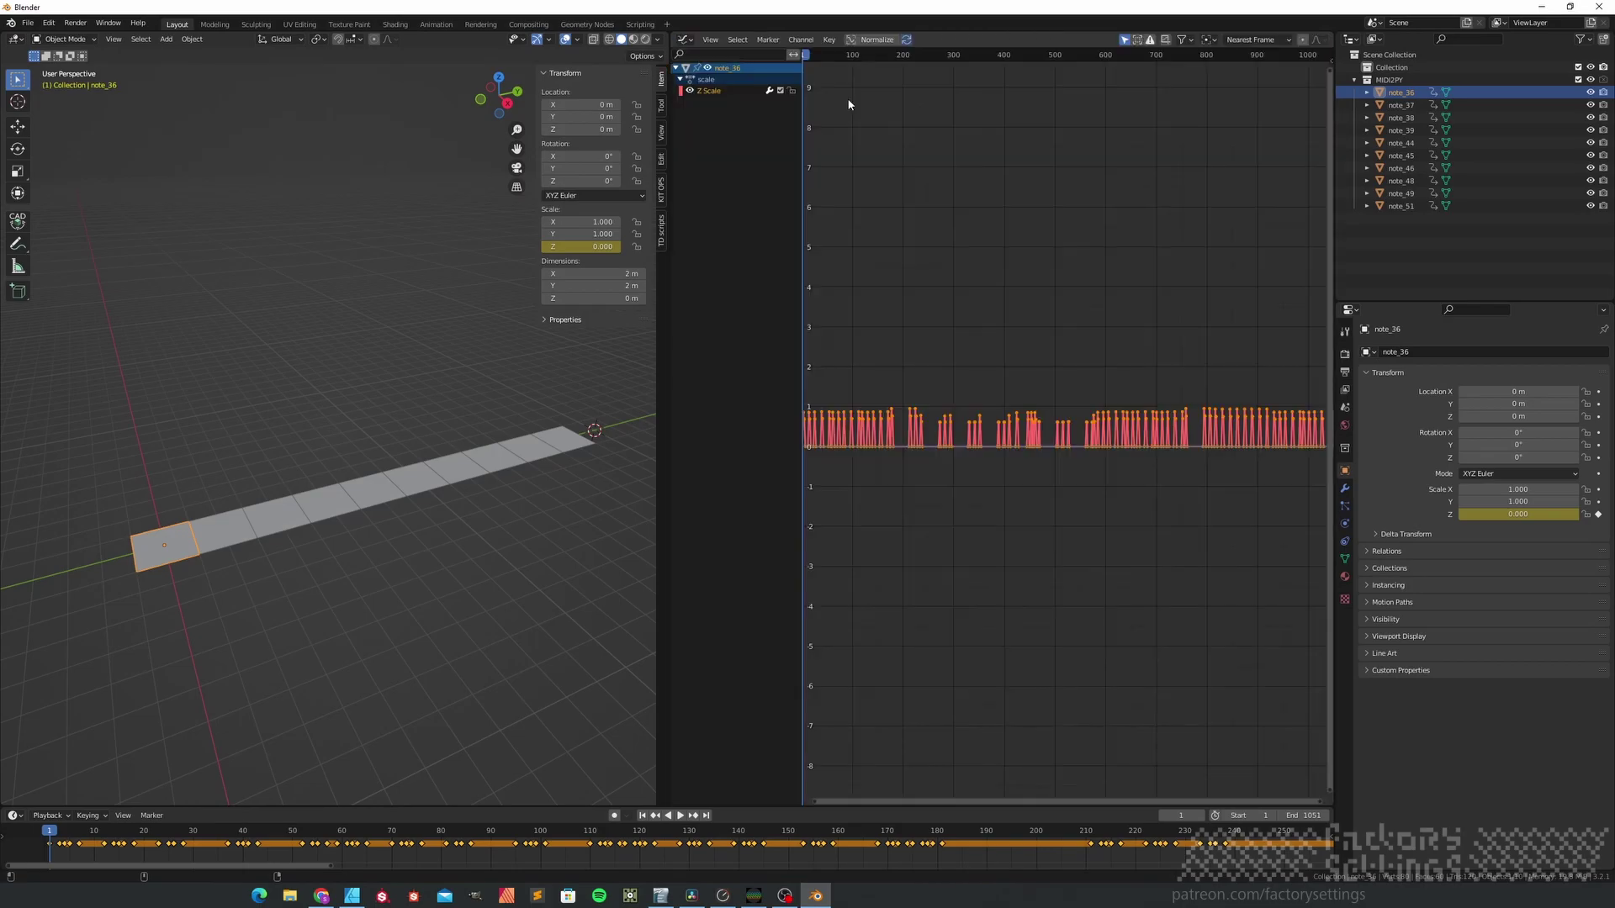
Examine the individual note envelopes on the Z Scale curve and compare them with the ADSR settings in MIDI 2 Keyframes.
{"action": "middle_click_drag", "start_coordinate": [925, 420], "coordinate": [991, 421], "text": "ctrl"}
{"action": "scroll", "coordinate": [991, 420], "scroll_direction": "down", "scroll_amount": 2, "text": "ctrl"}
{"action": "scroll", "coordinate": [991, 425], "scroll_direction": "up", "scroll_amount": 10, "text": "ctrl"}
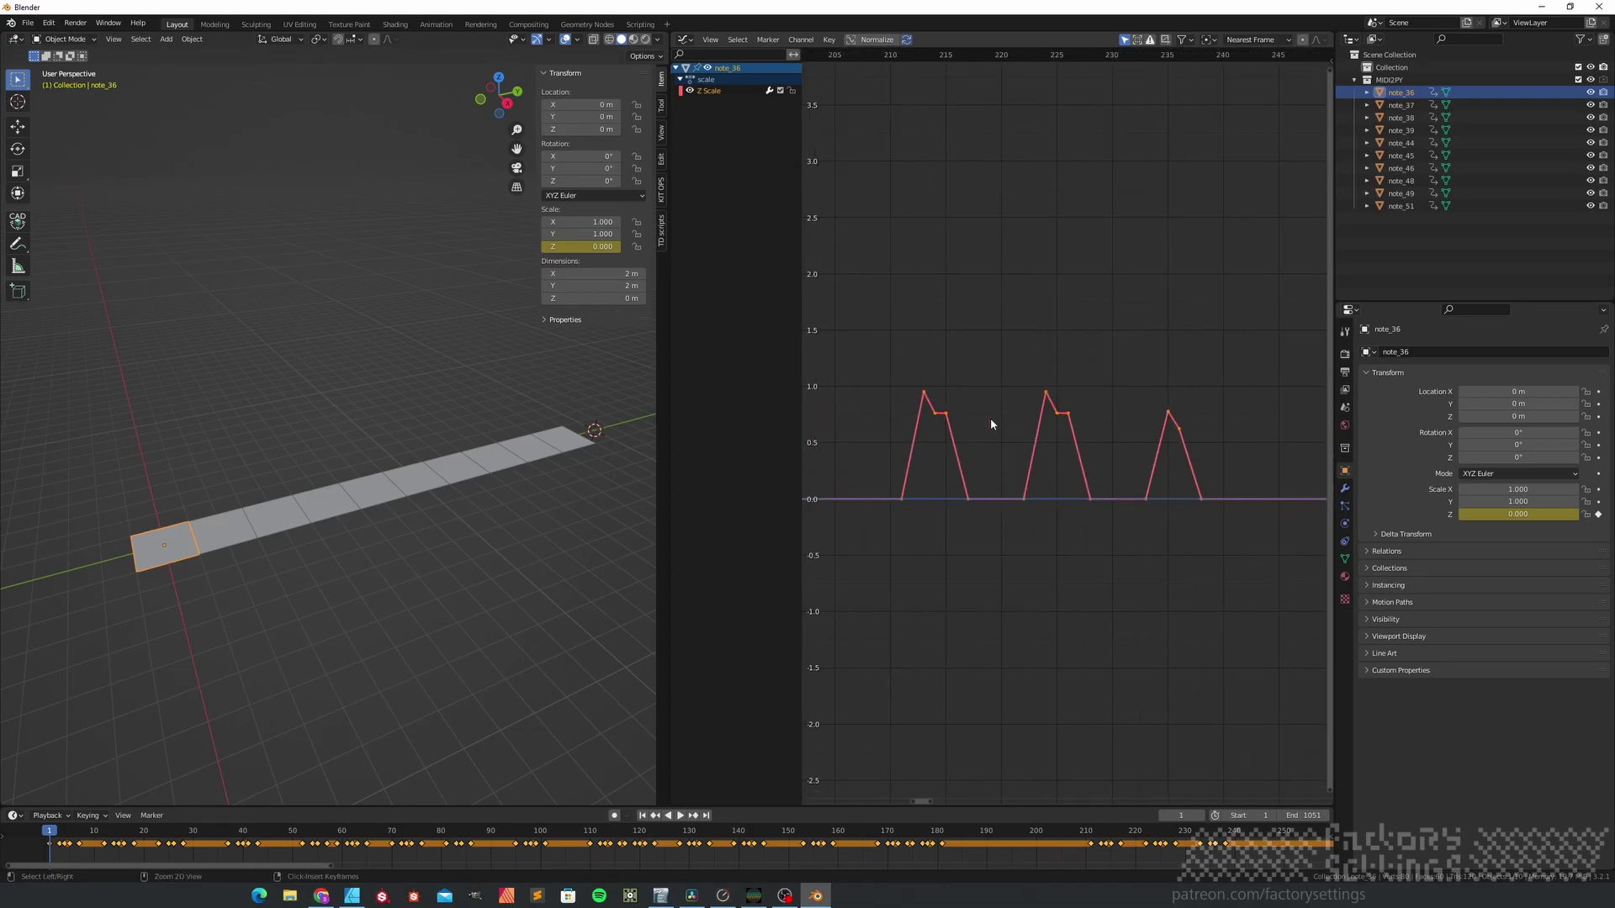
{"action": "scroll", "coordinate": [989, 422], "scroll_direction": "up", "scroll_amount": 10, "text": "ctrl"}
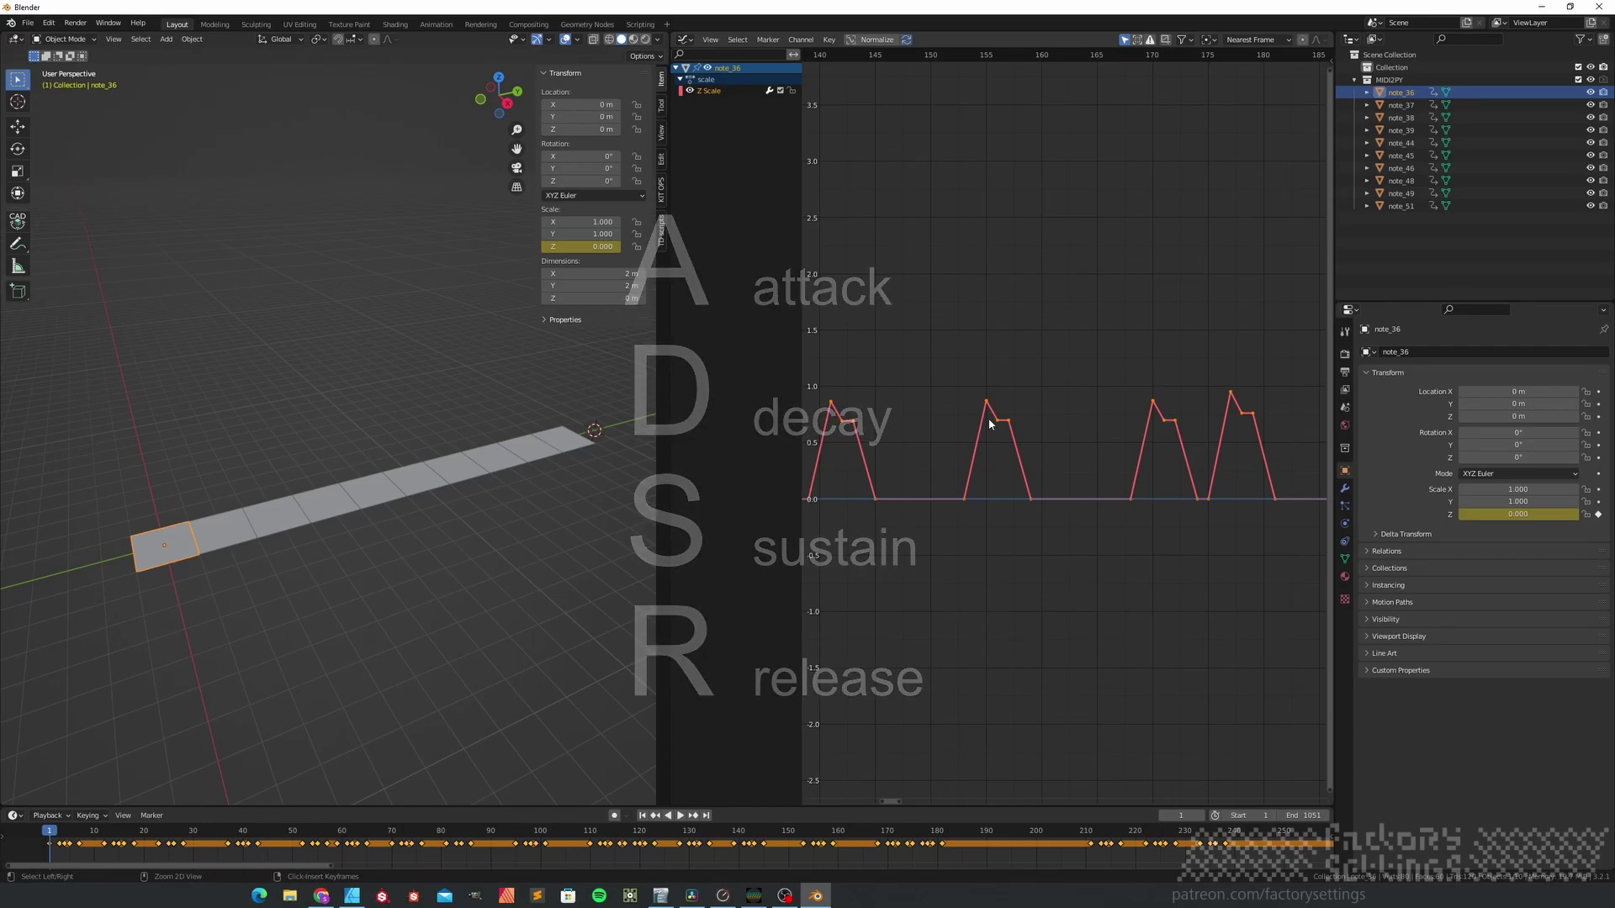
{"action": "key", "text": "alt+Tab"}
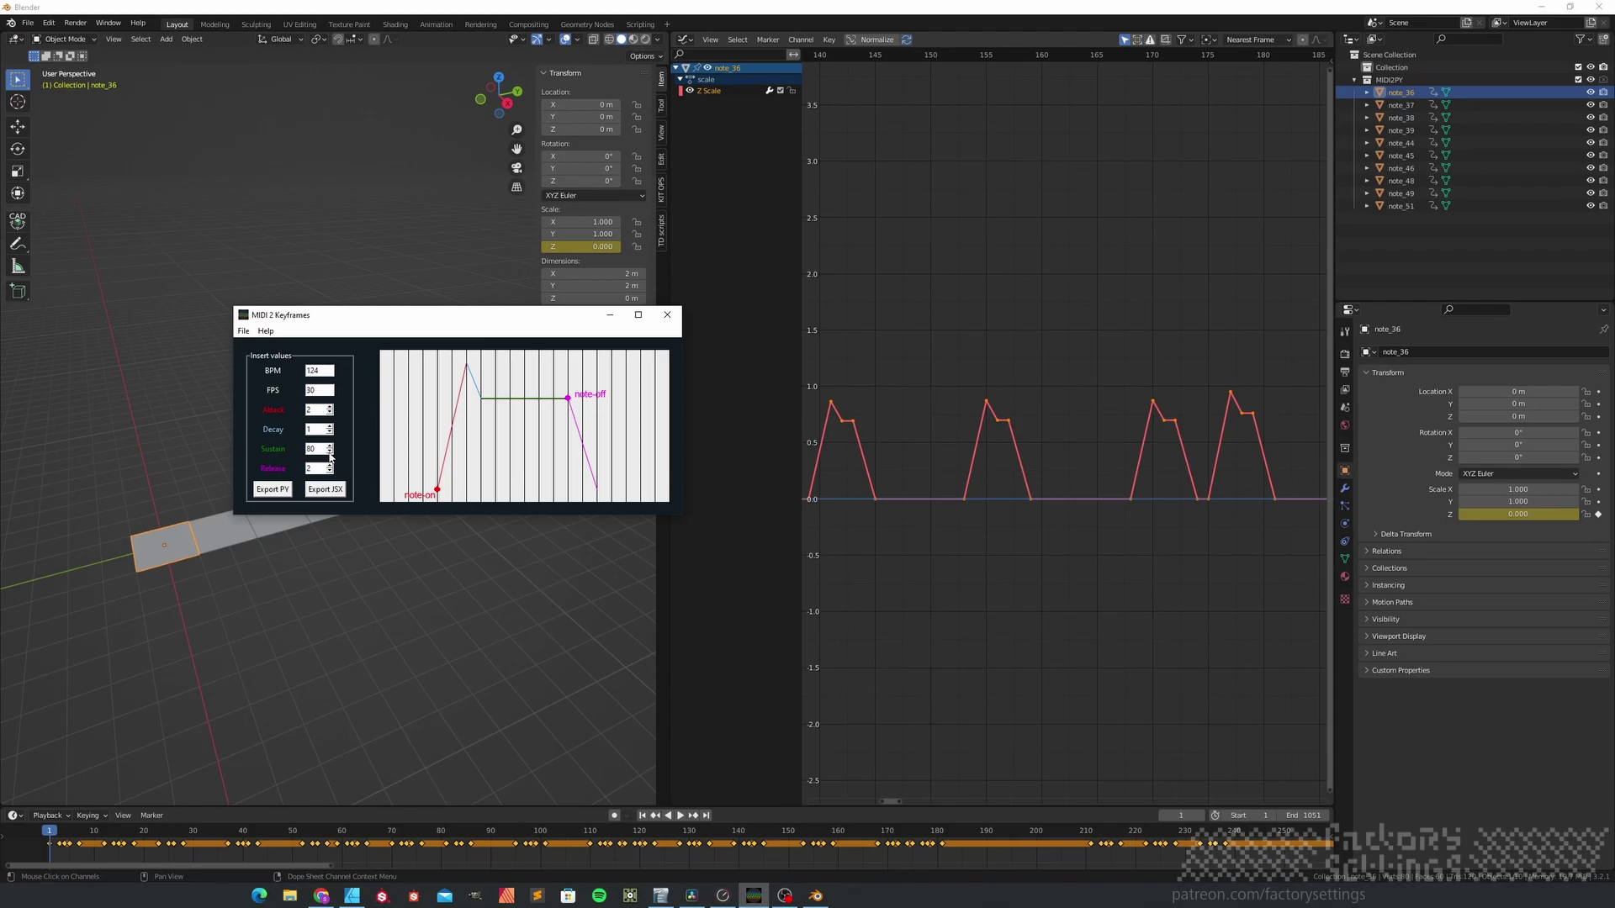
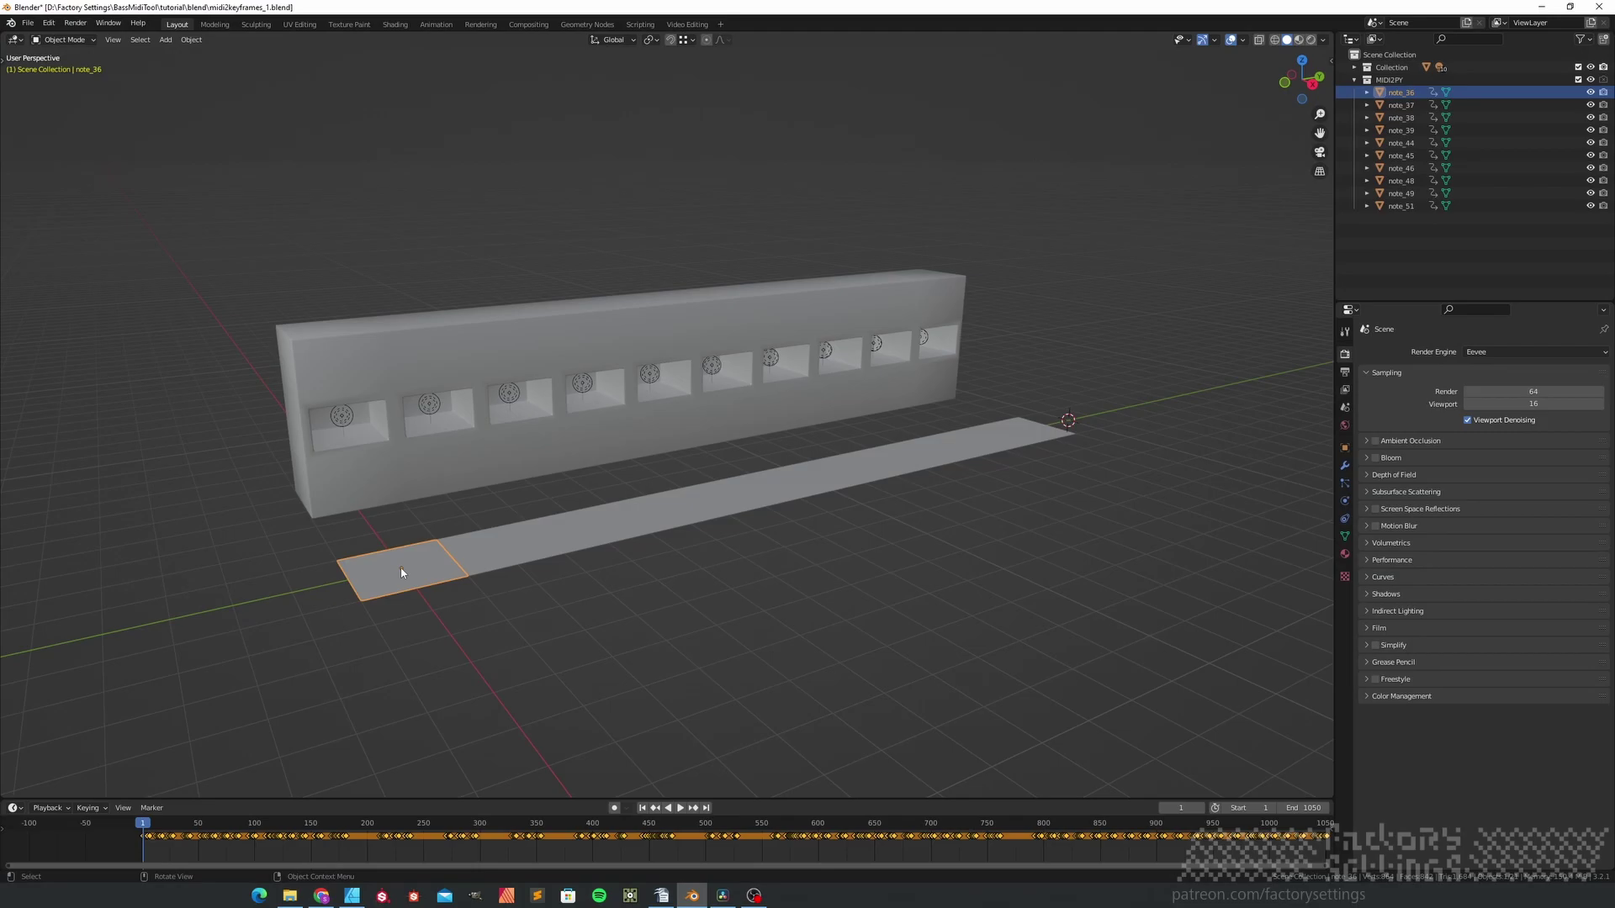
Add a driver to the Power of the first niche's point light, using the Z Scale of note_36 as its input variable.
{"action": "left_click", "coordinate": [341, 416]}
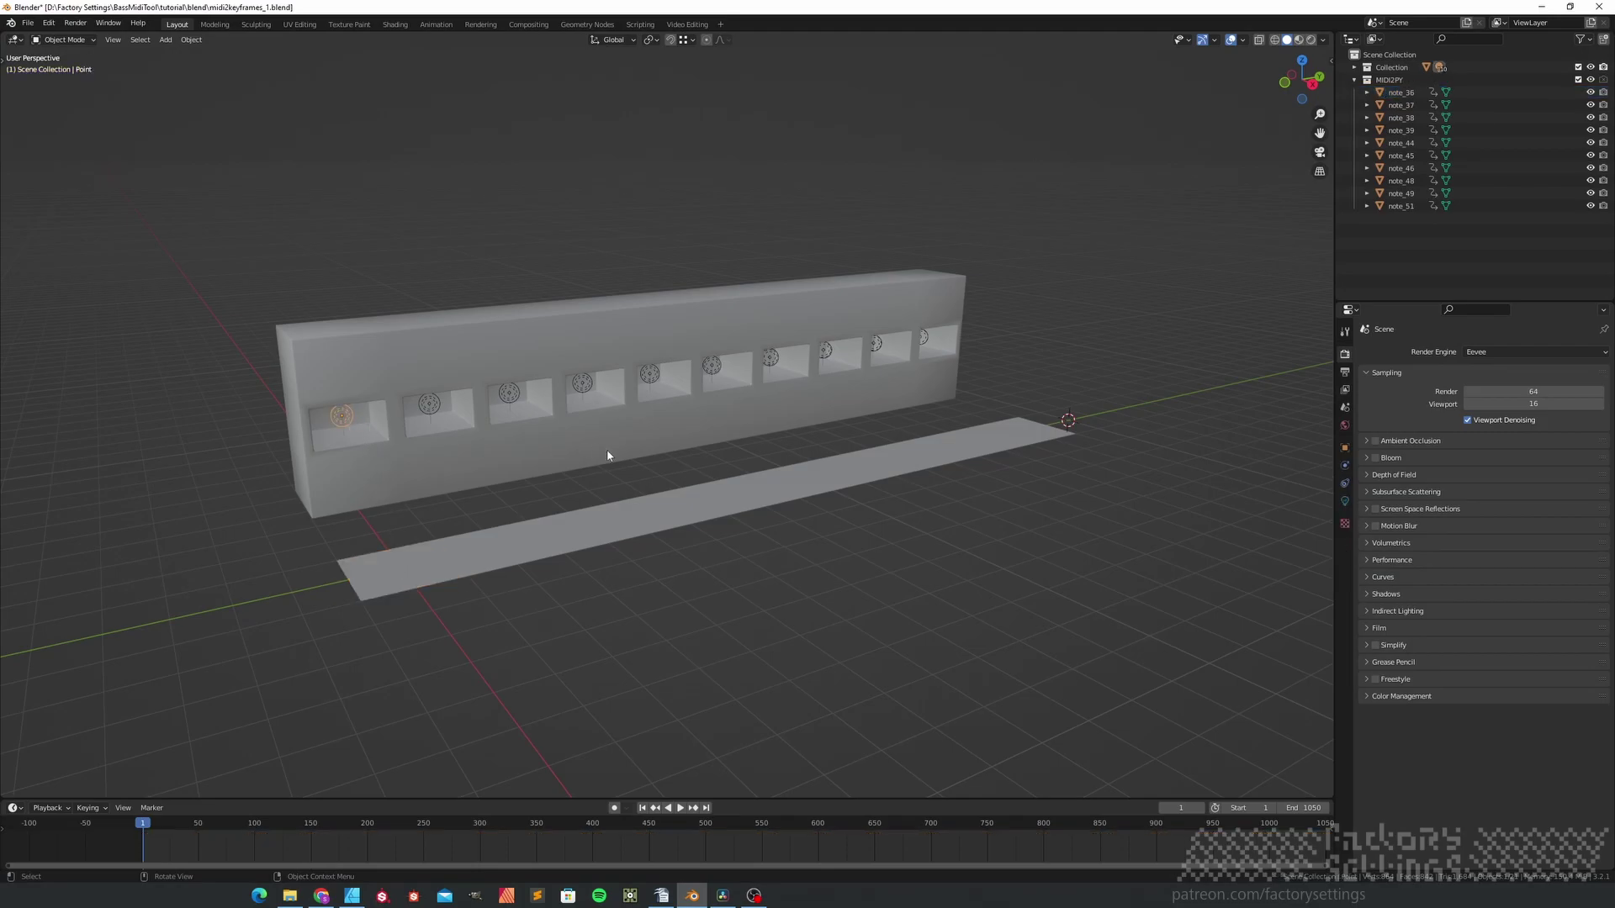
{"action": "left_click", "coordinate": [1345, 500]}
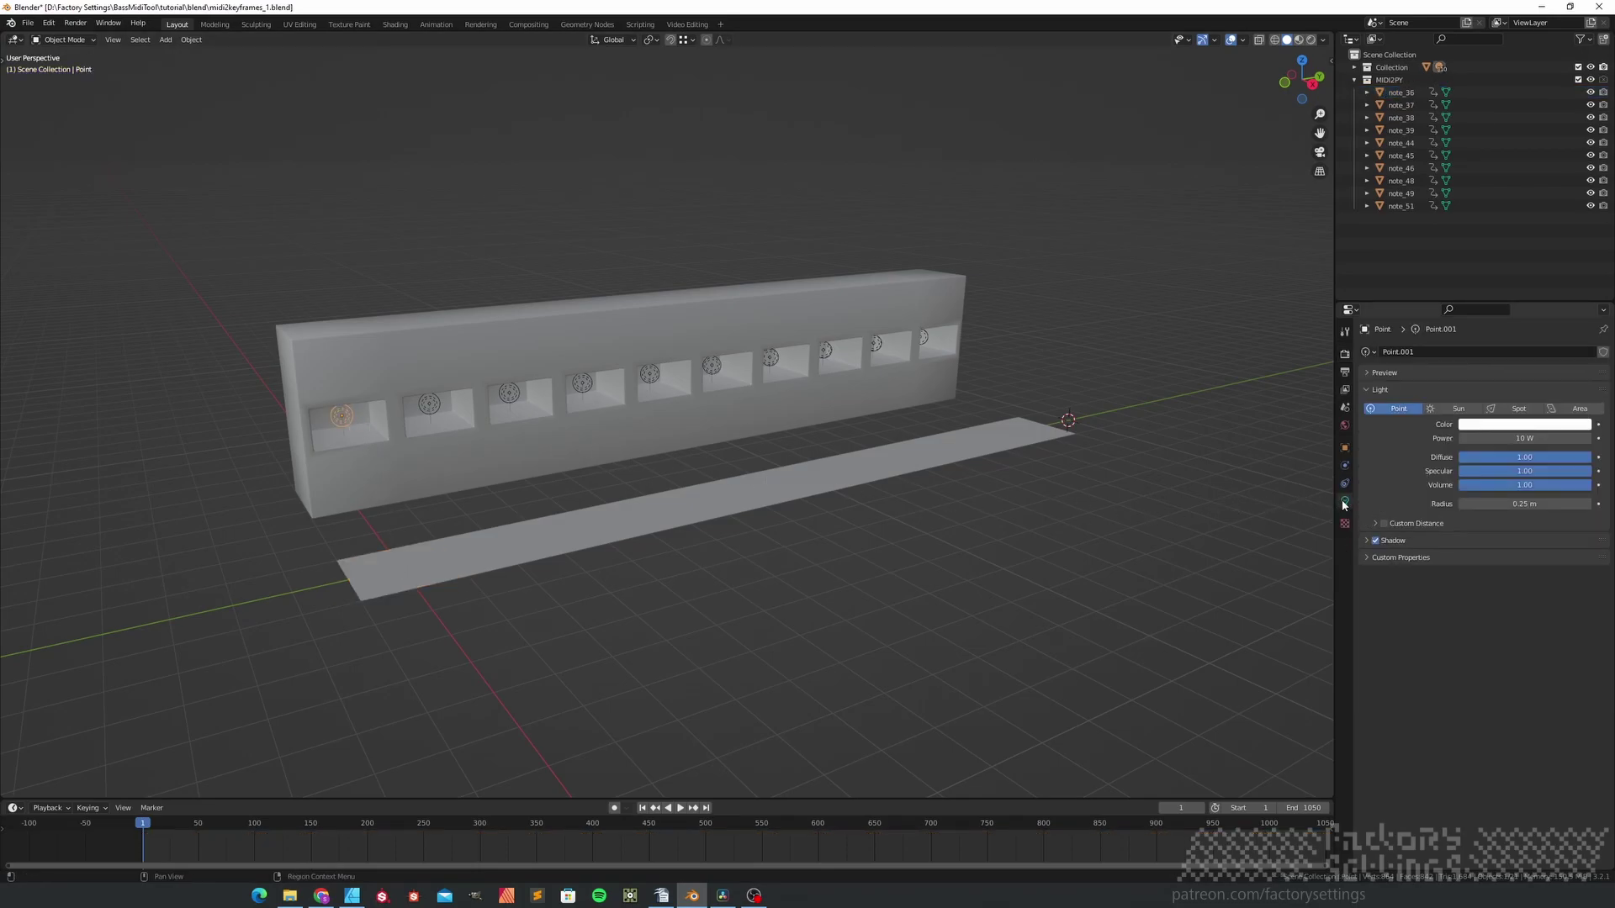
{"action": "key", "text": "ctrl+d"}
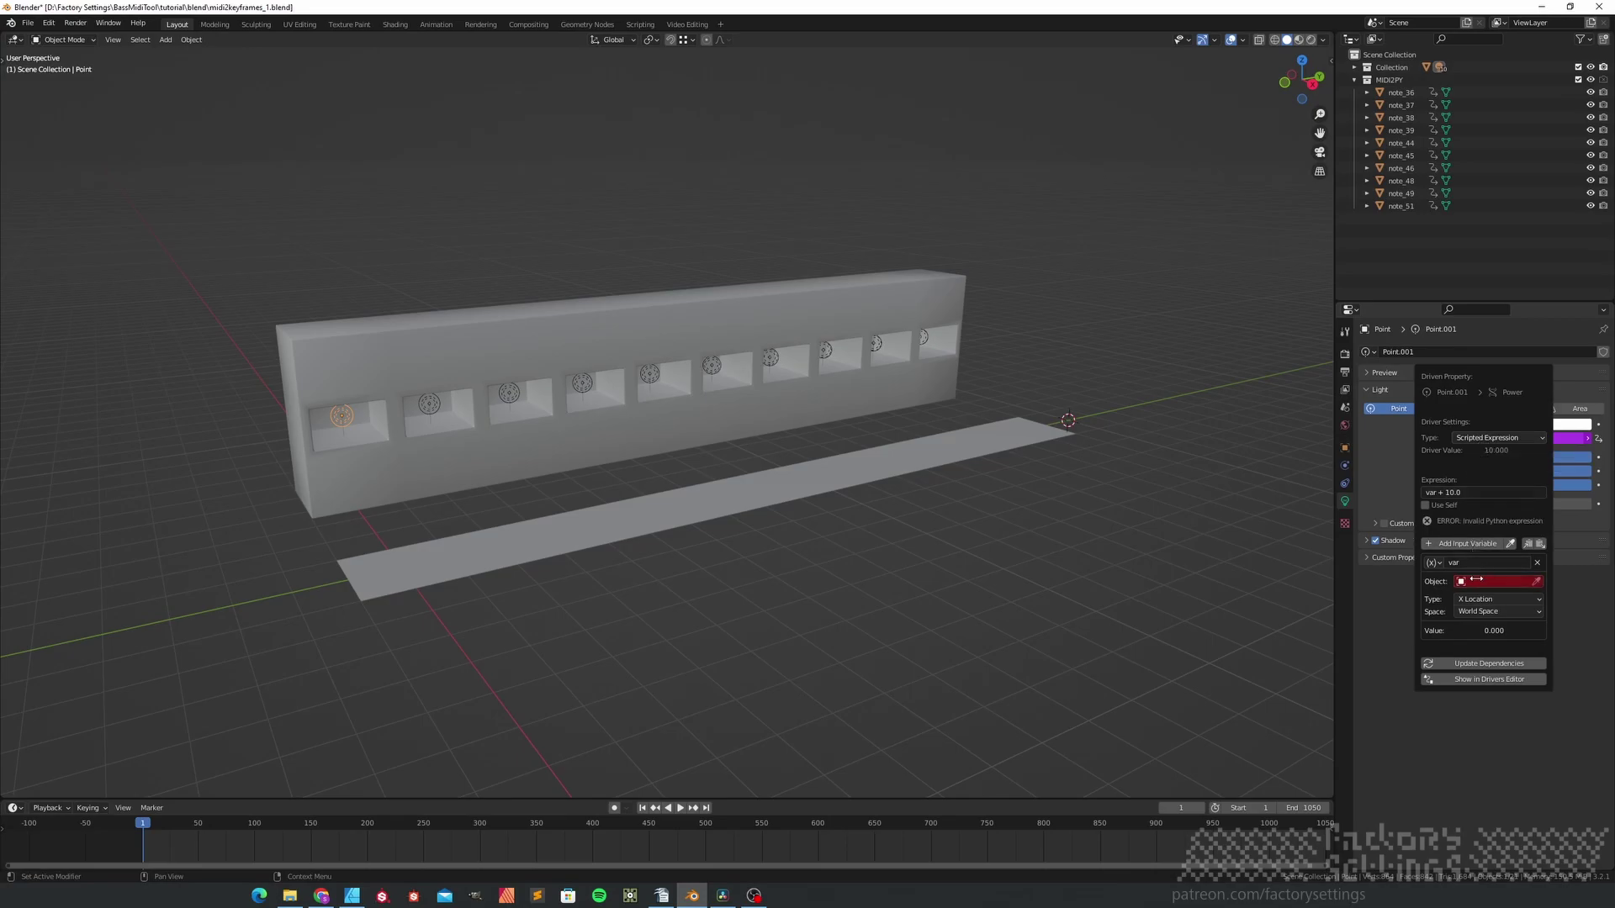
{"action": "left_click", "coordinate": [1474, 581]}
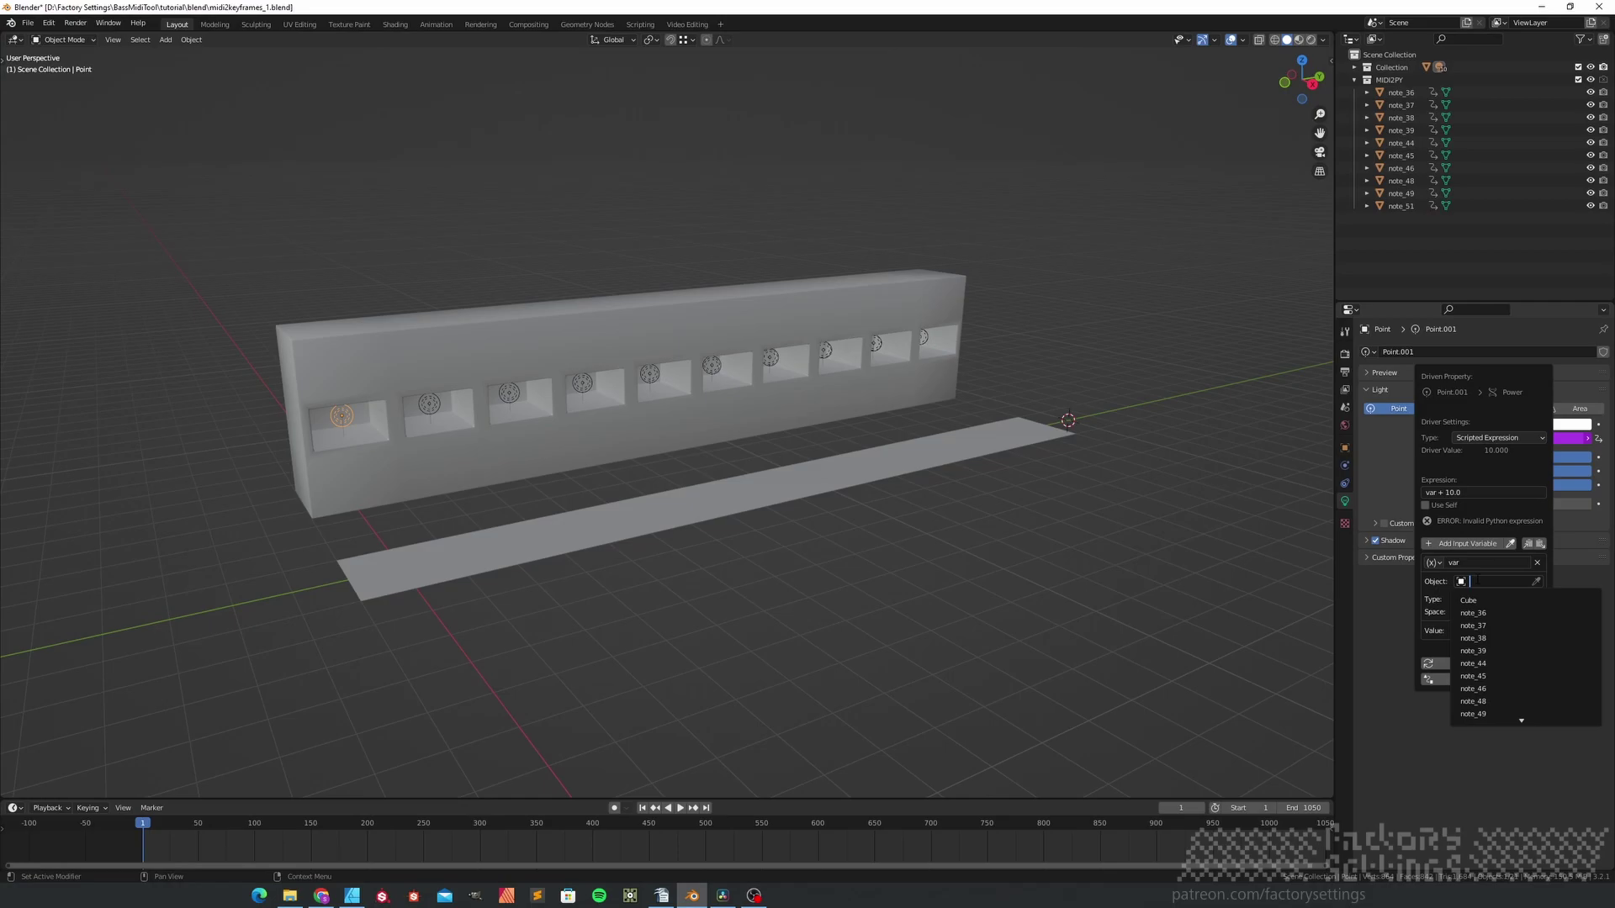
{"action": "left_click", "coordinate": [1473, 613]}
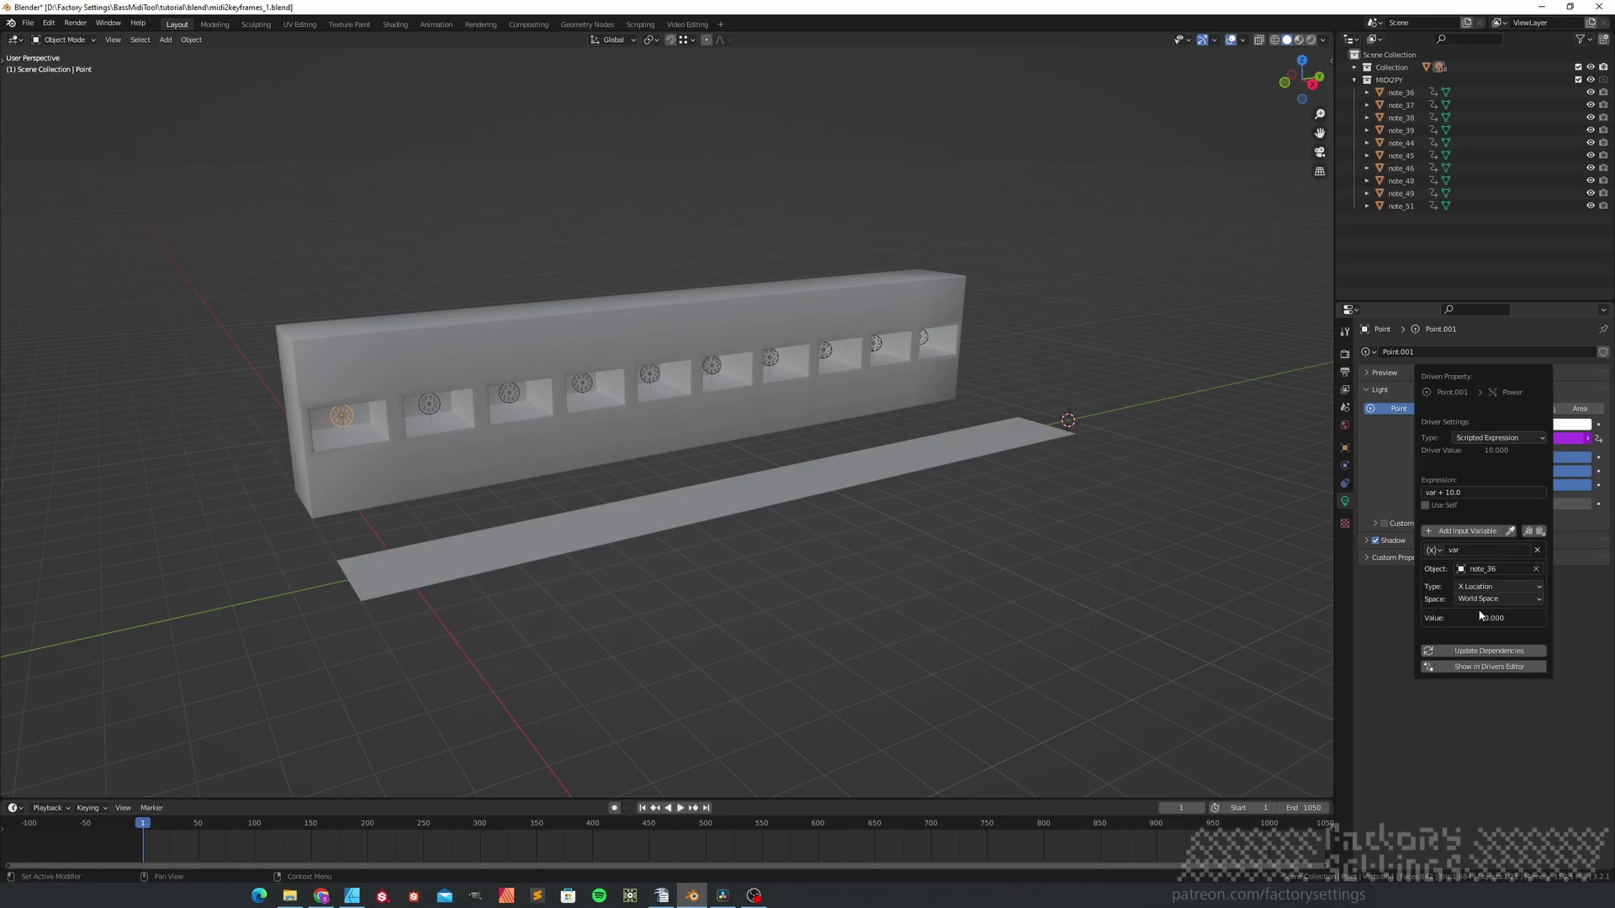
{"action": "left_click", "coordinate": [1480, 586]}
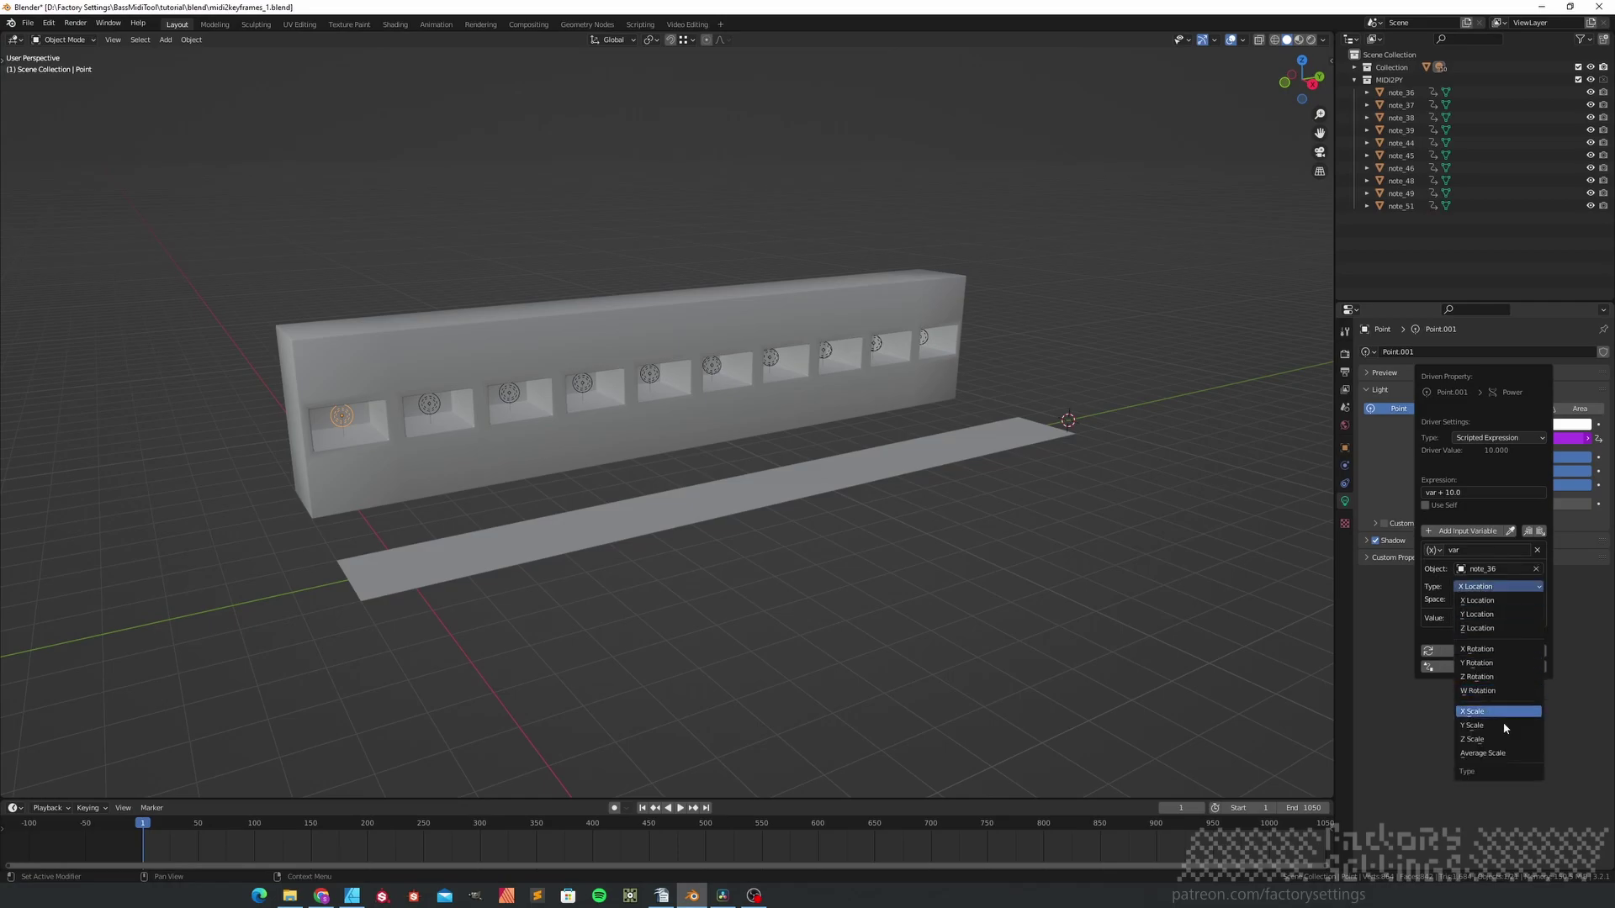
{"action": "left_click", "coordinate": [1494, 740]}
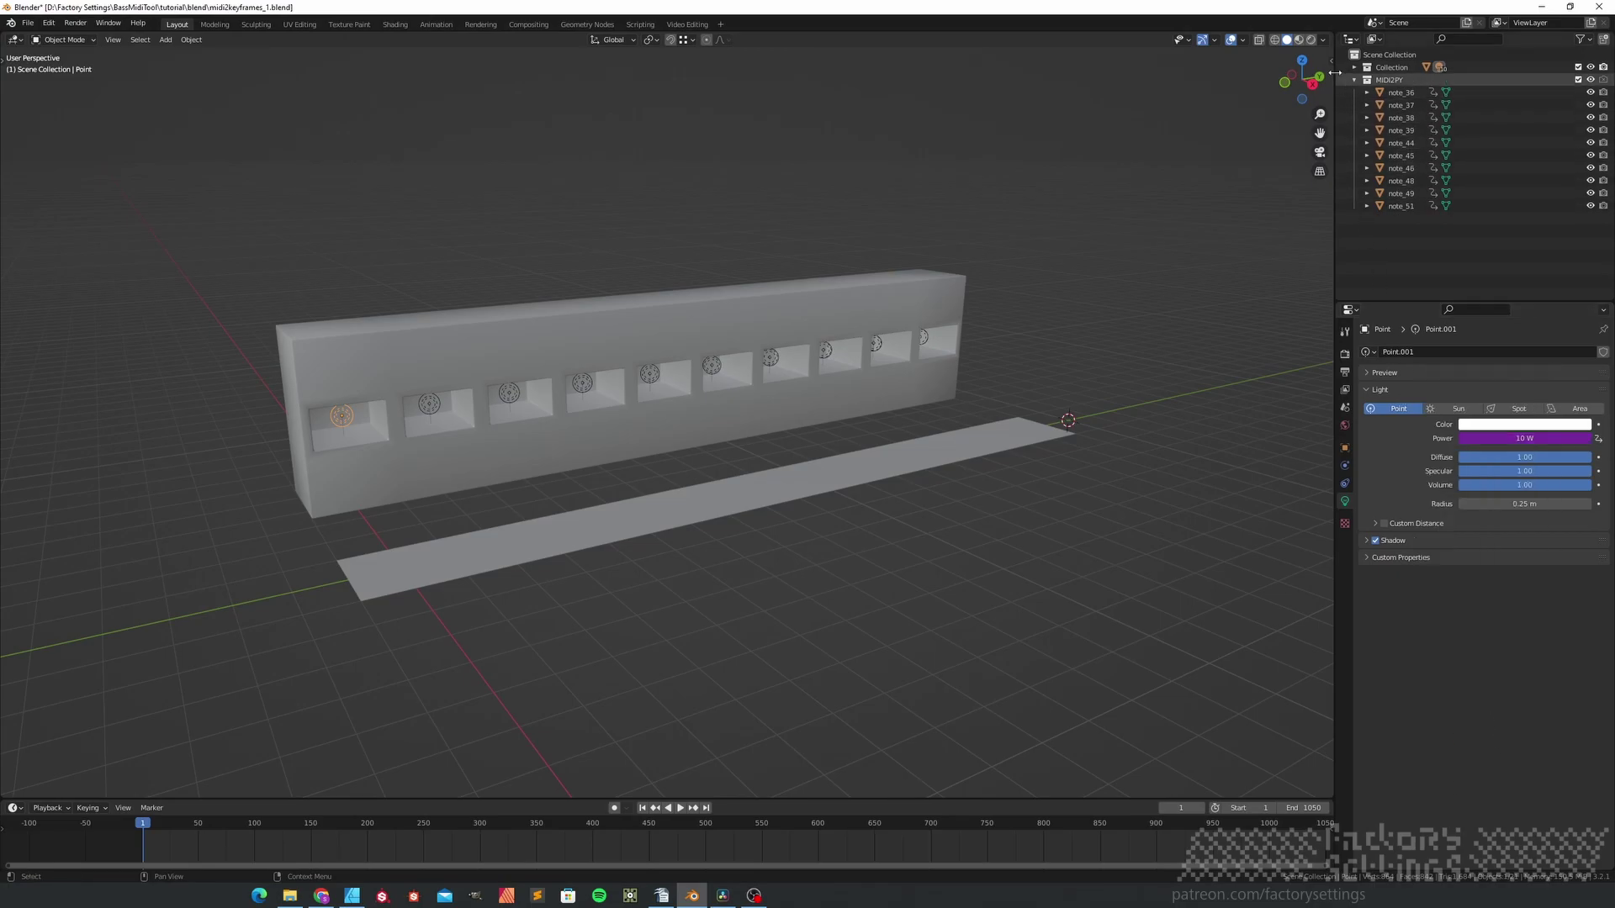
Switch the viewport to rendered shading, play the animation to check the driven light, and return to the first frame.
{"action": "left_click", "coordinate": [1311, 39]}
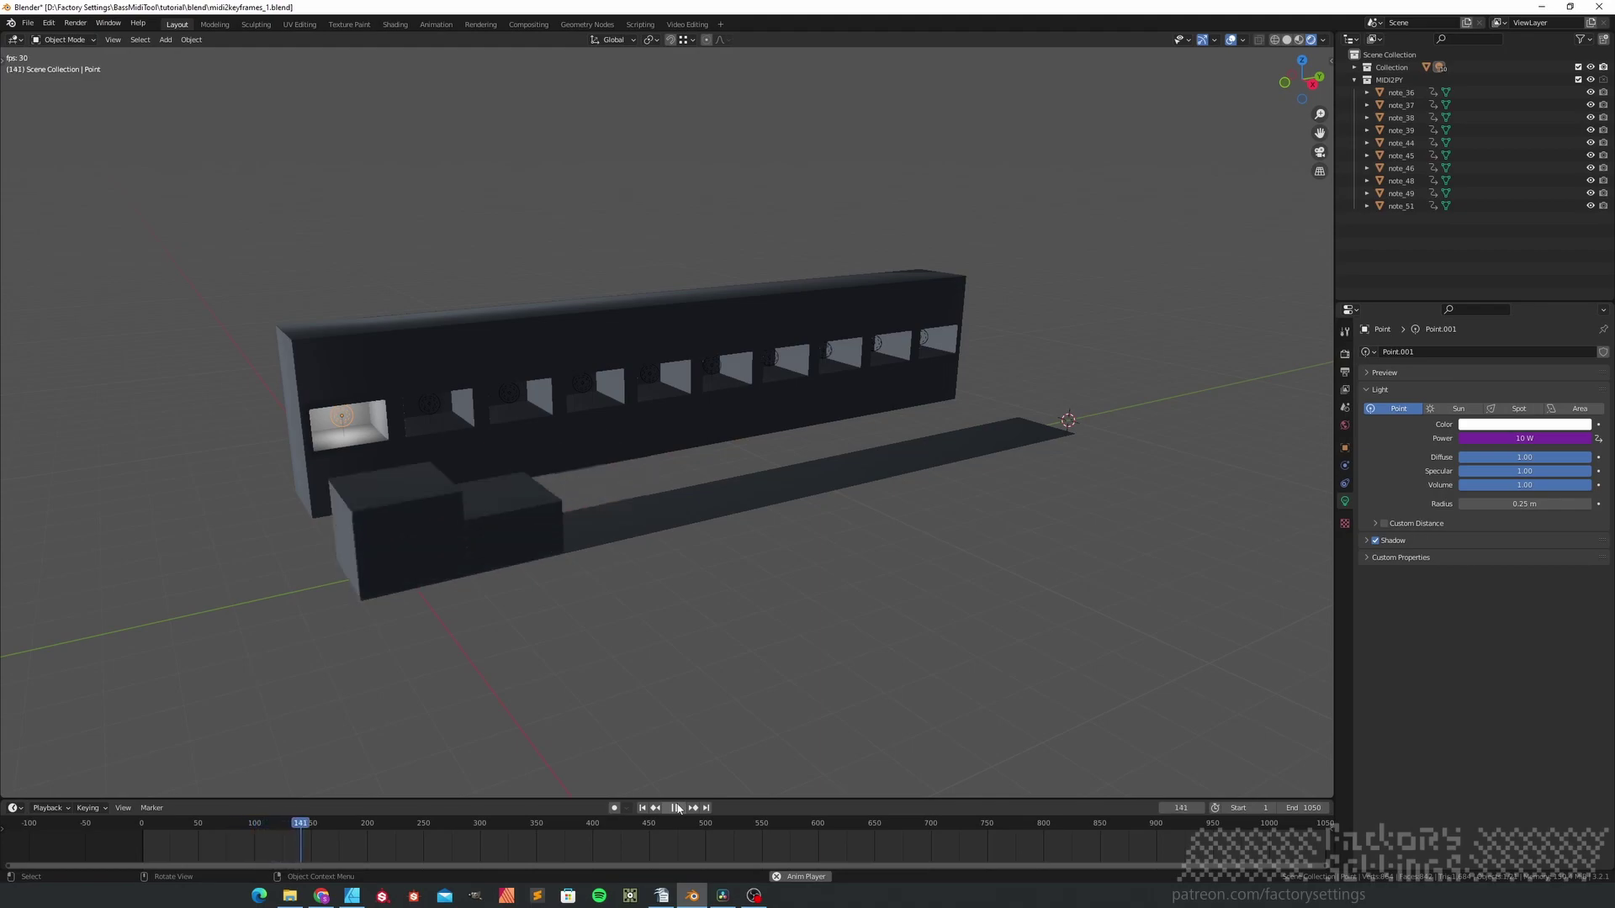
{"action": "left_click", "coordinate": [675, 807]}
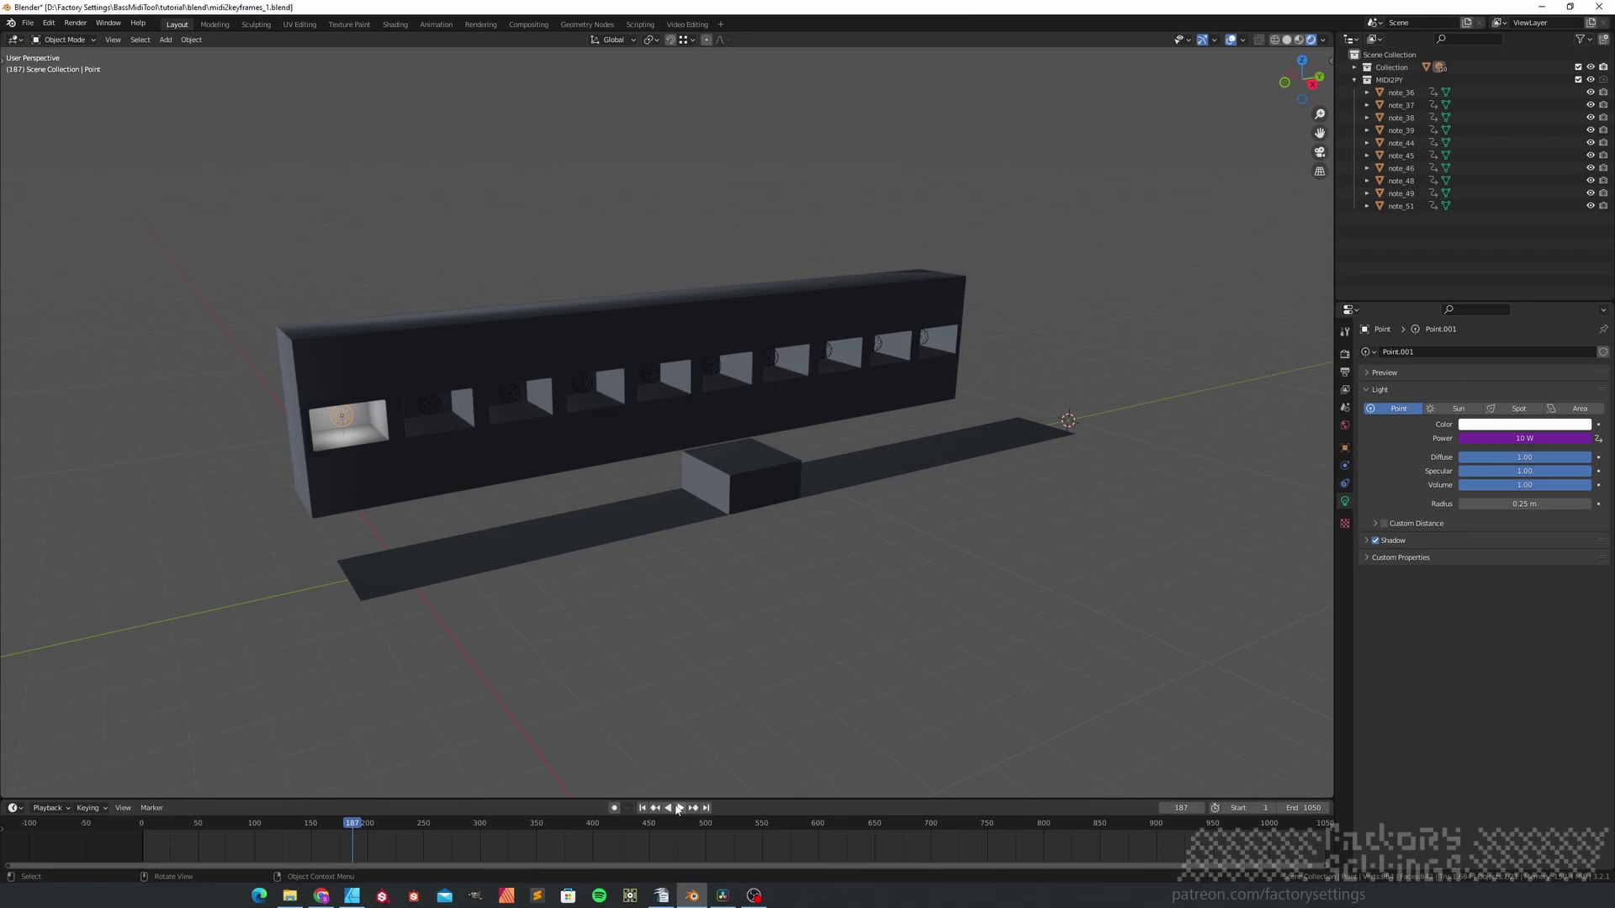
{"action": "key", "text": "shift+Left"}
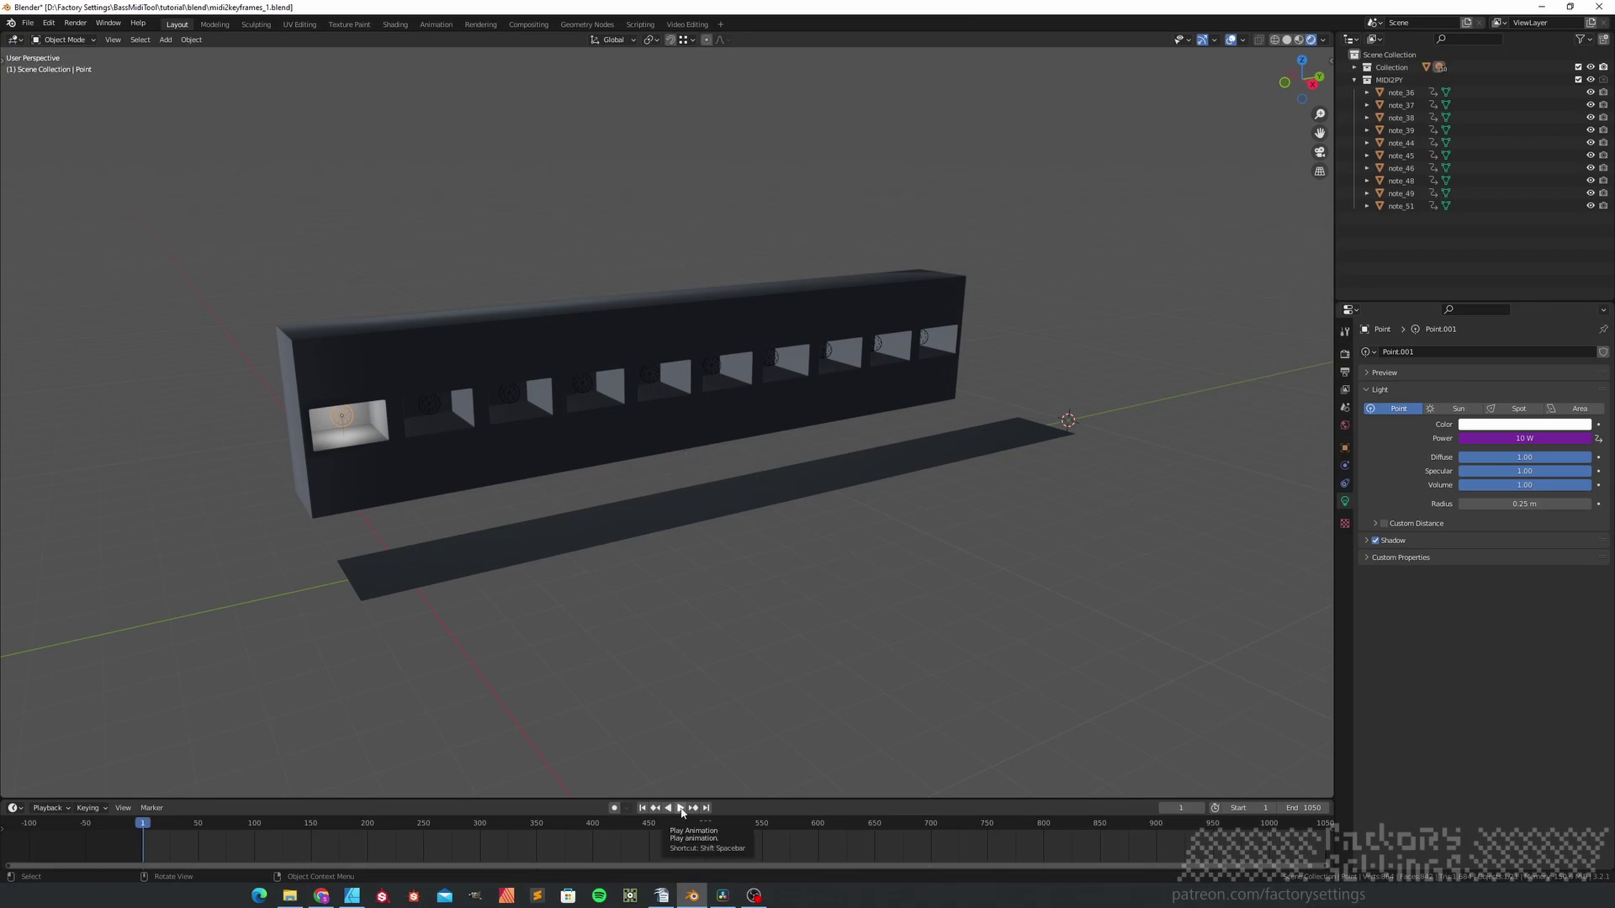
Edit the driver on the light's Power so it gives 0 W at frame 1, and play the animation.
{"action": "right_click", "coordinate": [1475, 440]}
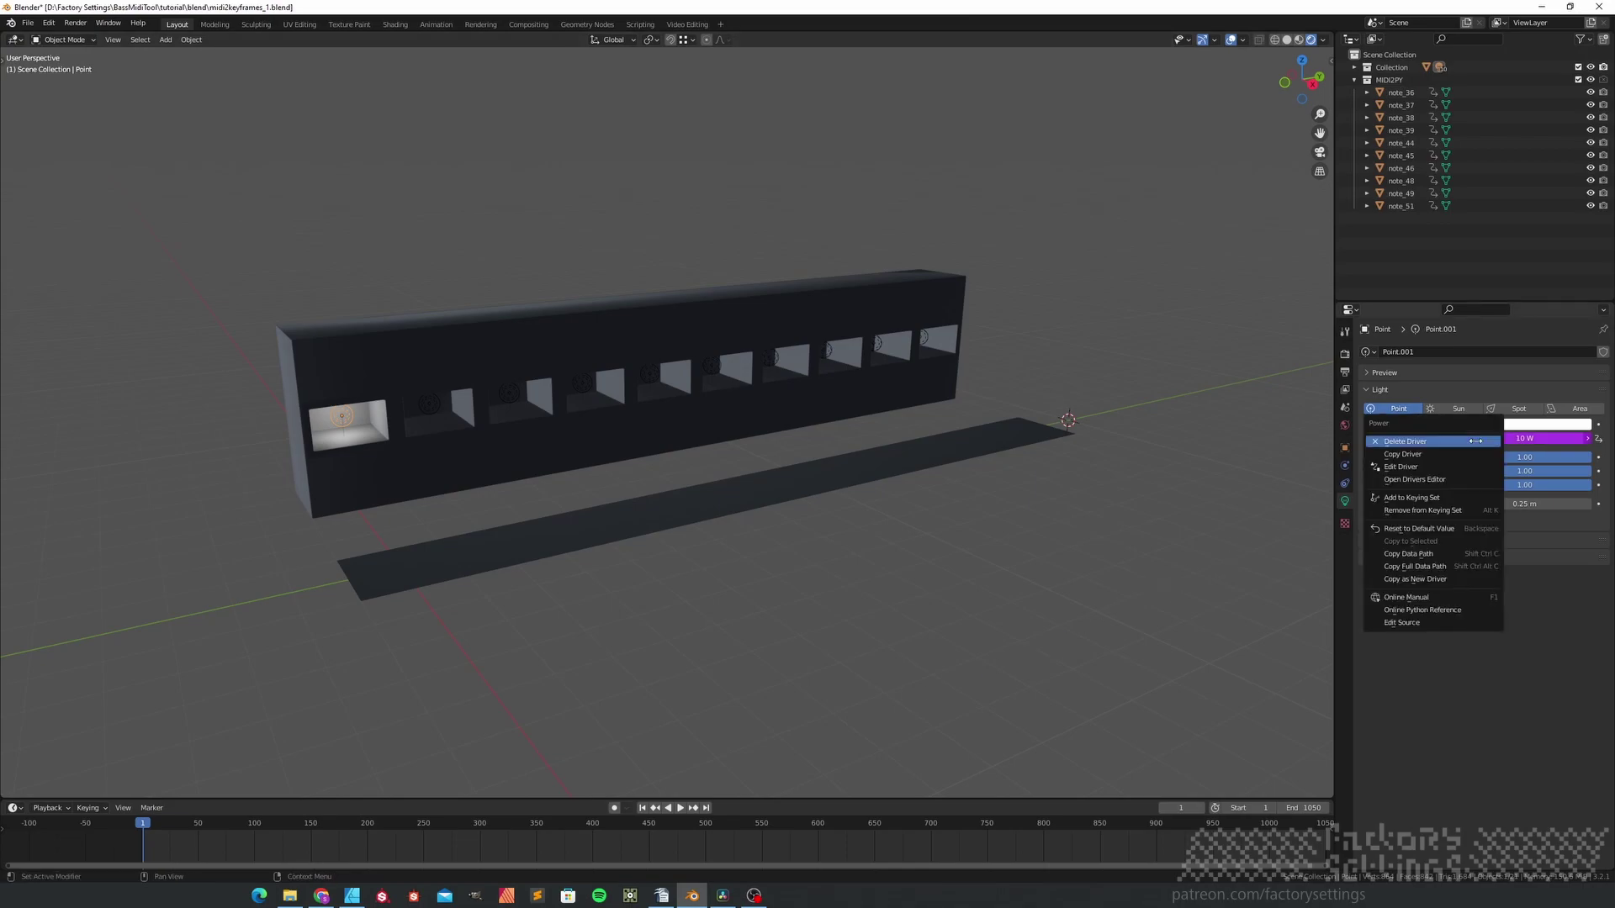
{"action": "left_click", "coordinate": [1440, 467]}
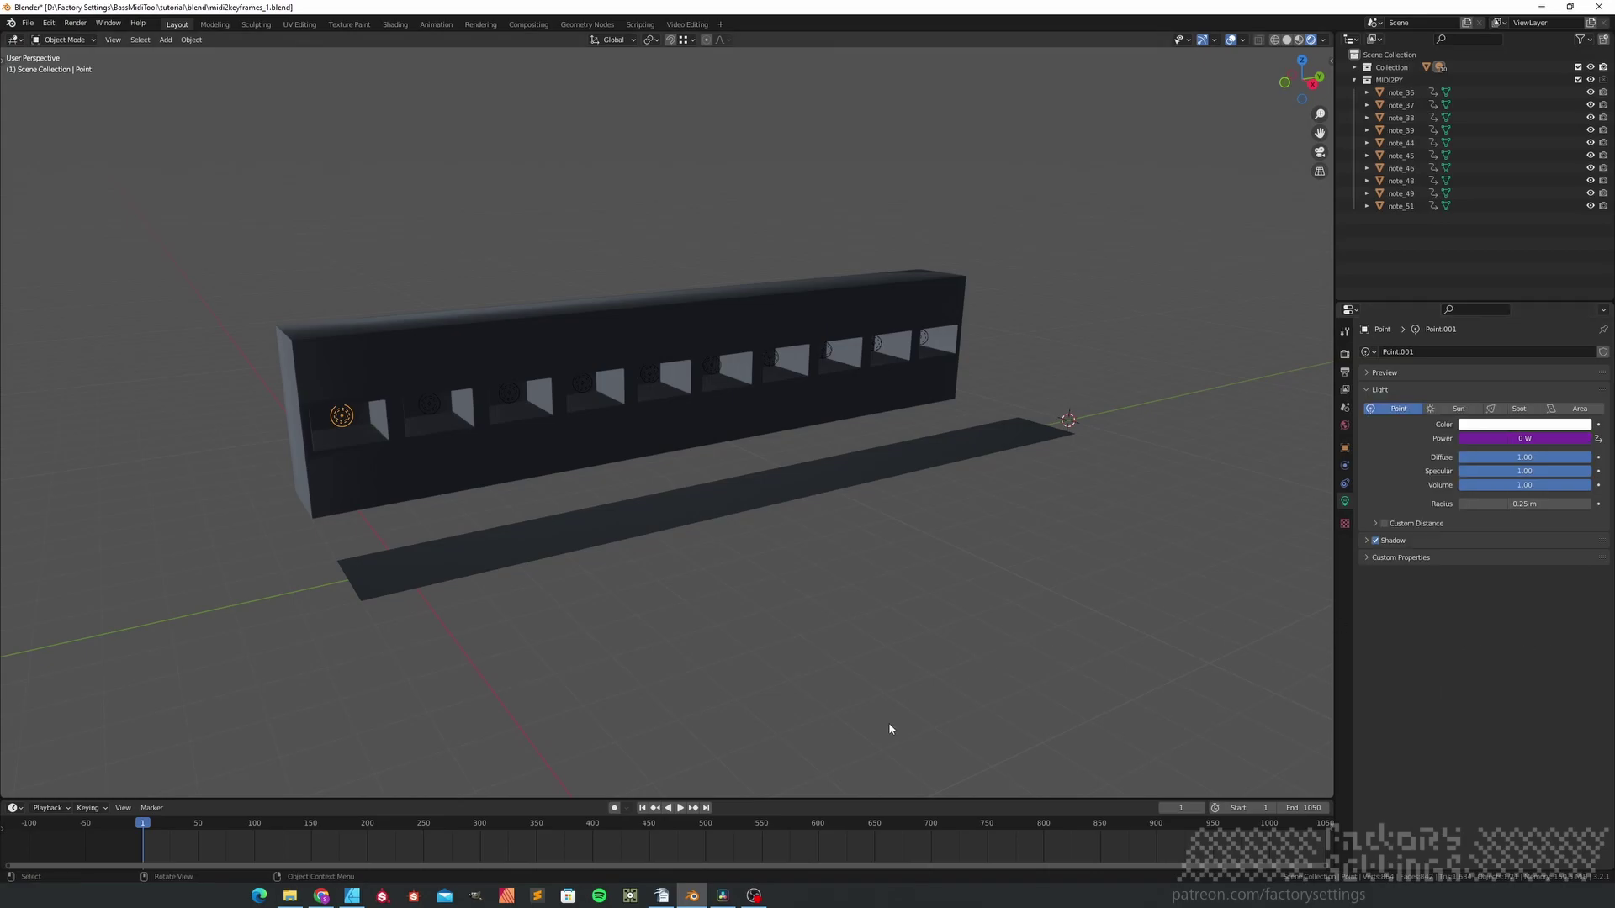
{"action": "left_click", "coordinate": [681, 808]}
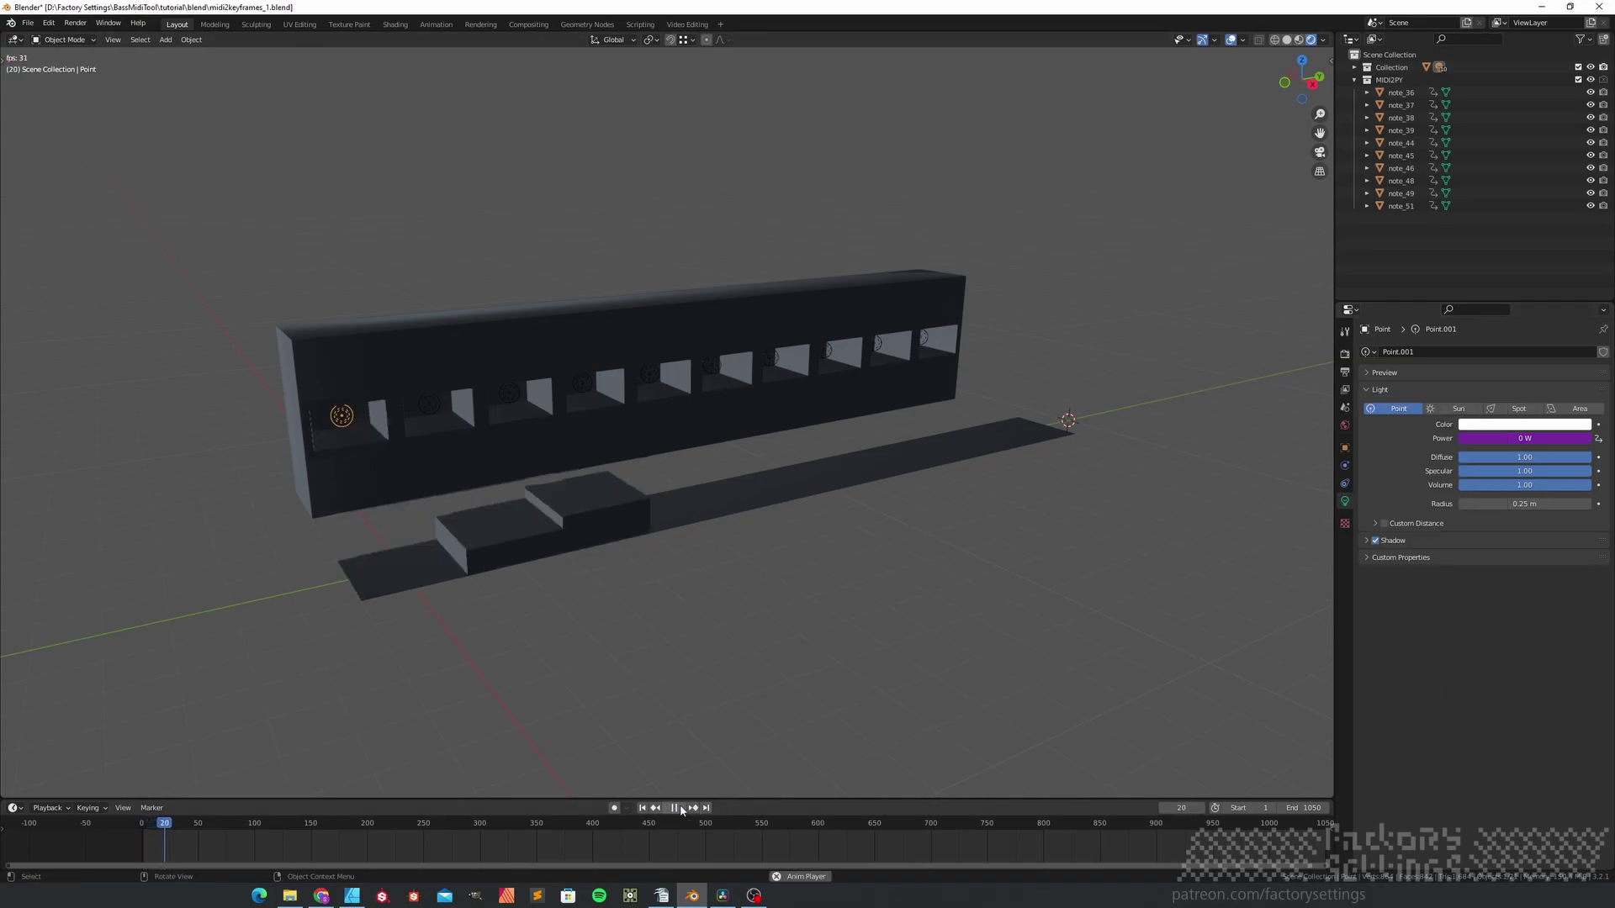